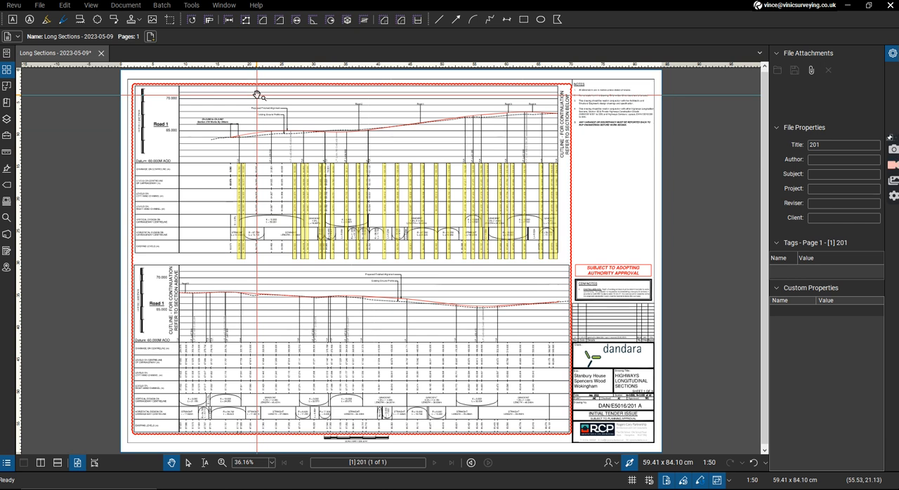
Copy the yellow highlight box from chainage 10.000 onto the 20.000, 31.801 and 40.000 chainage columns of the upper Road 1 section.
{"action": "scroll", "coordinate": [257, 94], "scroll_direction": "up", "scroll_amount": 1}
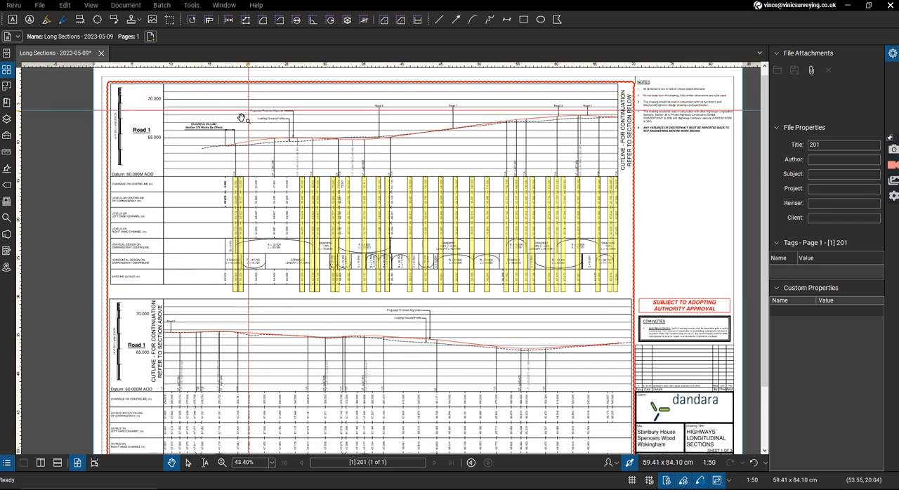
{"action": "scroll", "coordinate": [255, 136], "scroll_direction": "up", "scroll_amount": 4}
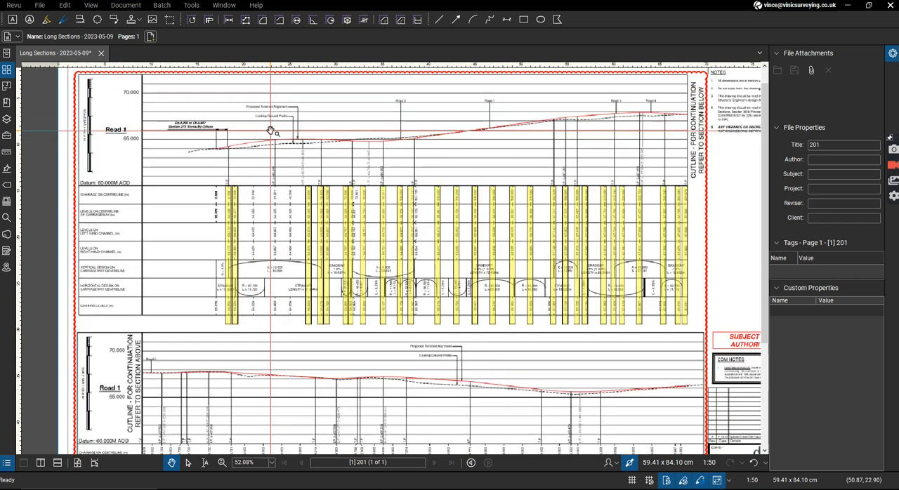
{"action": "scroll", "coordinate": [265, 117], "scroll_direction": "down", "scroll_amount": 3}
{"action": "scroll", "coordinate": [343, 176], "scroll_direction": "up", "scroll_amount": 3}
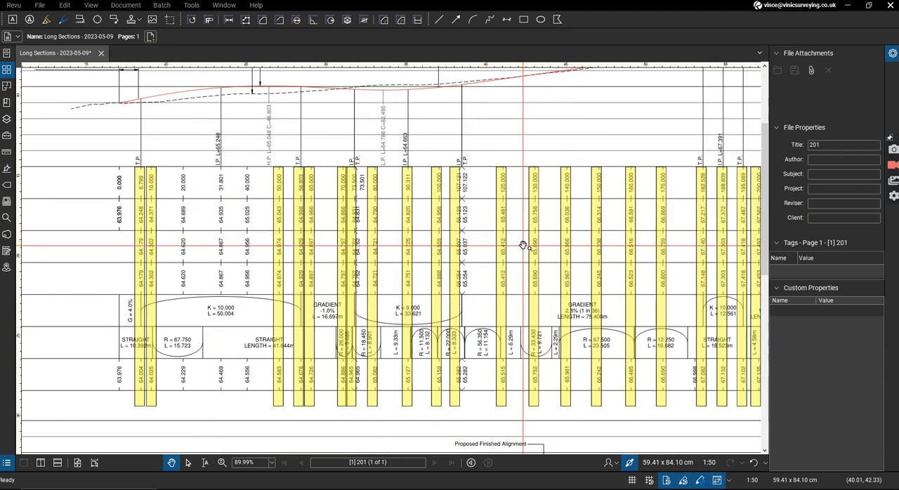
{"action": "scroll", "coordinate": [168, 228], "scroll_direction": "up", "scroll_amount": 1}
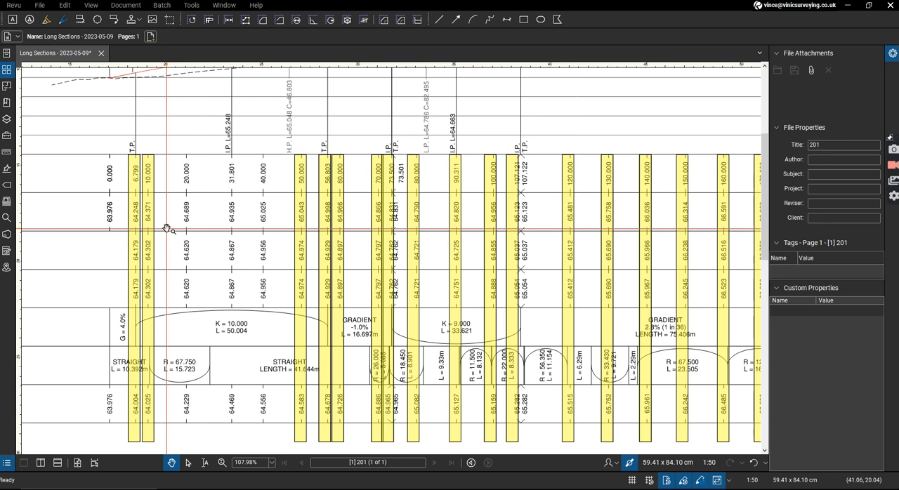
{"action": "left_click", "coordinate": [157, 178]}
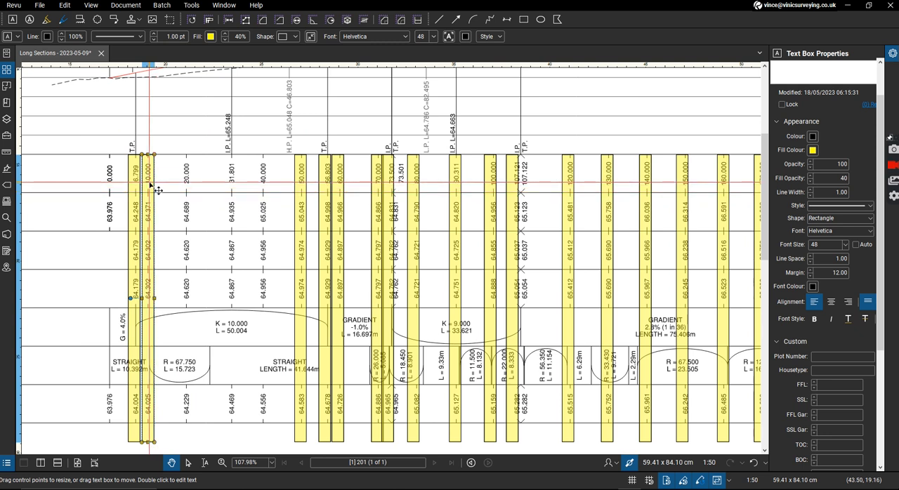
{"action": "left_click_drag", "start_coordinate": [149, 184], "coordinate": [263, 176]}
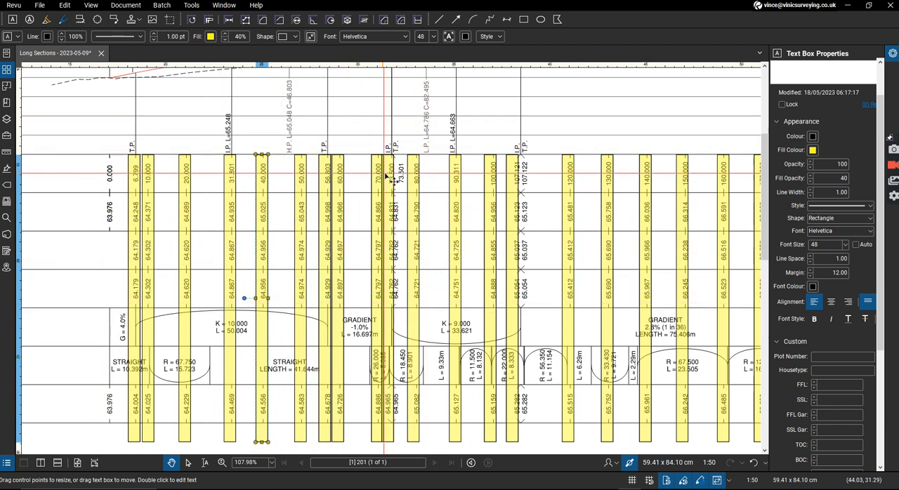
Rotate the long section page 90 degrees clockwise so the highlighted chainages and levels read horizontally.
{"action": "scroll", "coordinate": [390, 177], "scroll_direction": "down", "scroll_amount": 5}
{"action": "scroll", "coordinate": [464, 153], "scroll_direction": "up", "scroll_amount": 3}
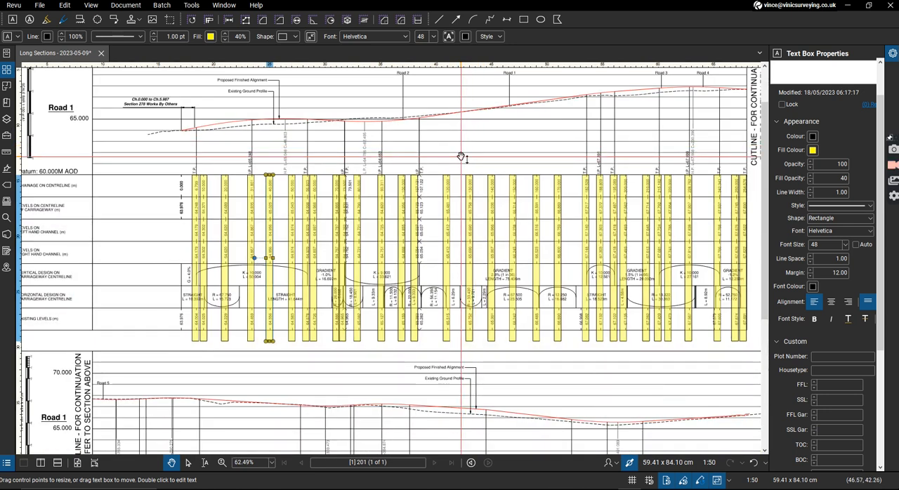
{"action": "scroll", "coordinate": [460, 156], "scroll_direction": "up", "scroll_amount": 1}
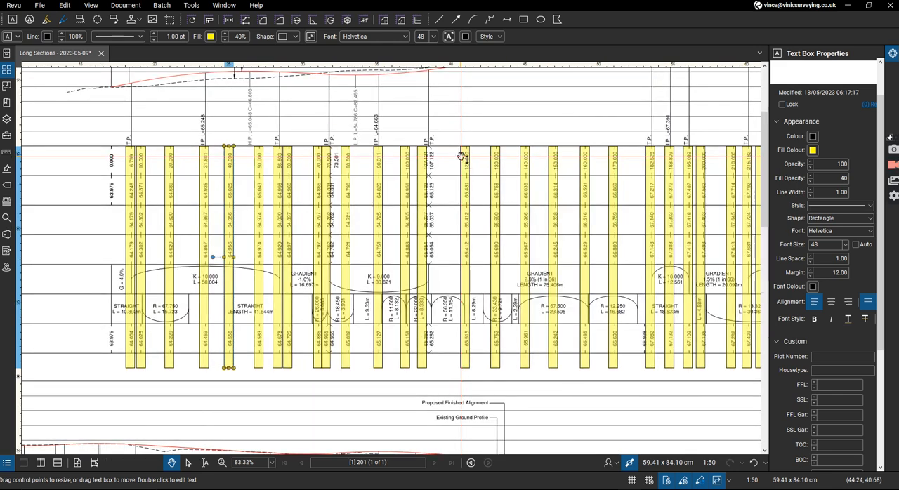
{"action": "key", "text": "ctrl+shift+plus"}
{"action": "scroll", "coordinate": [452, 211], "scroll_direction": "down", "scroll_amount": 3}
{"action": "scroll", "coordinate": [464, 302], "scroll_direction": "up", "scroll_amount": 3}
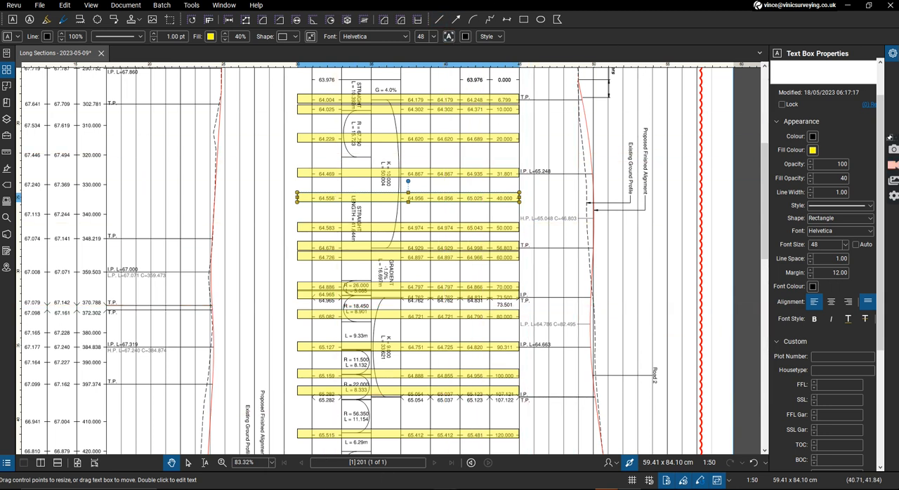
Switch to the Excel workbook, dismiss the error message and review the road construction make-up table, including making-up fill and base increases.
{"action": "key", "text": "alt+Tab"}
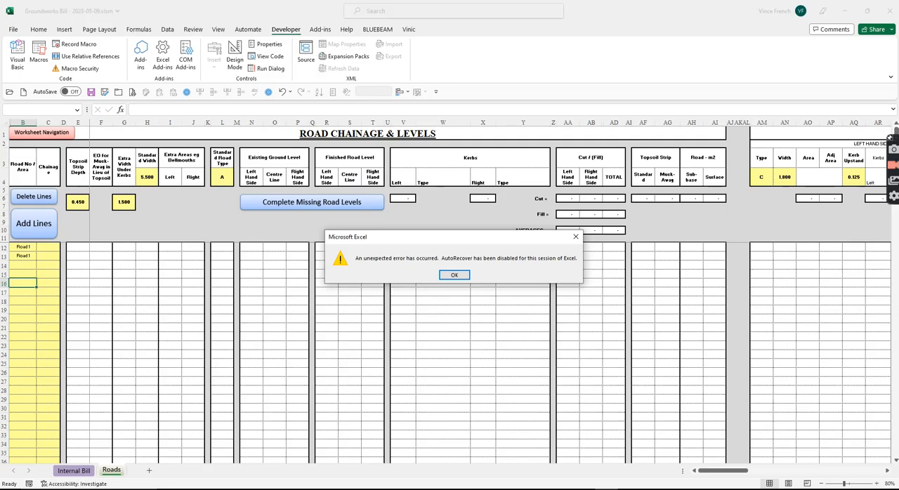
{"action": "left_click", "coordinate": [454, 275]}
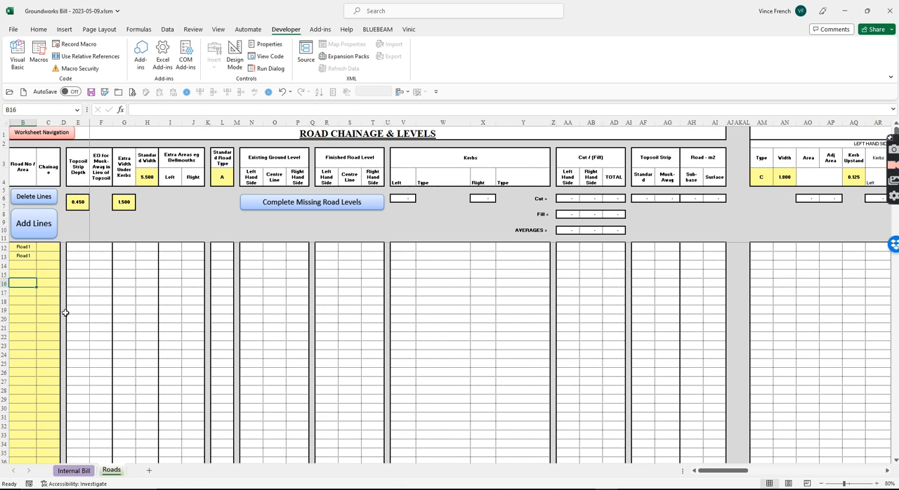
{"action": "left_click_drag", "start_coordinate": [734, 472], "coordinate": [819, 472]}
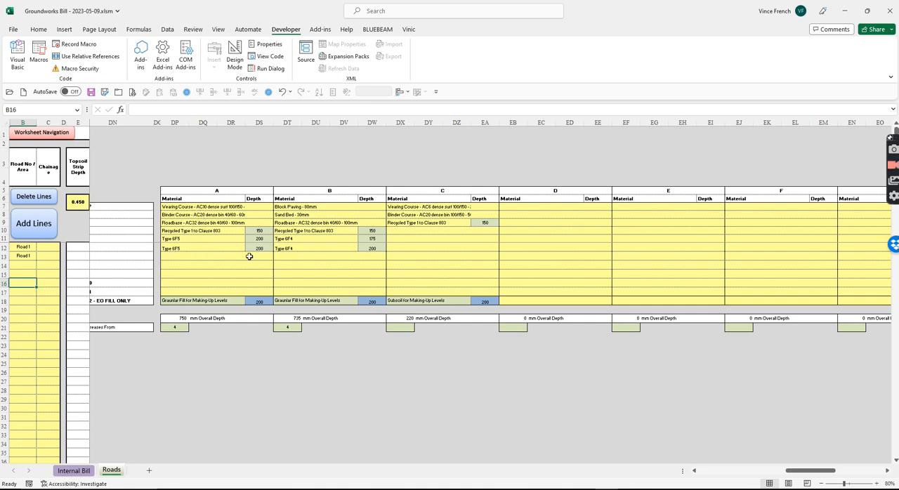
{"action": "left_click", "coordinate": [194, 301]}
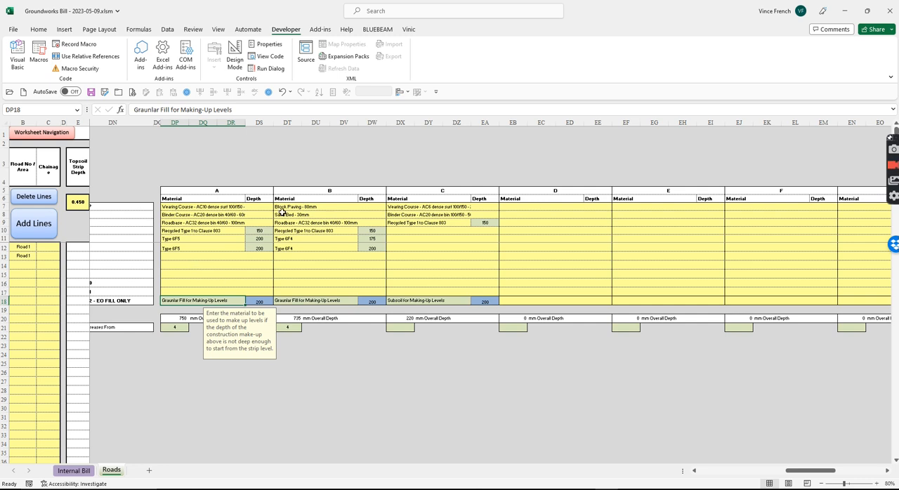
{"action": "left_click", "coordinate": [172, 326]}
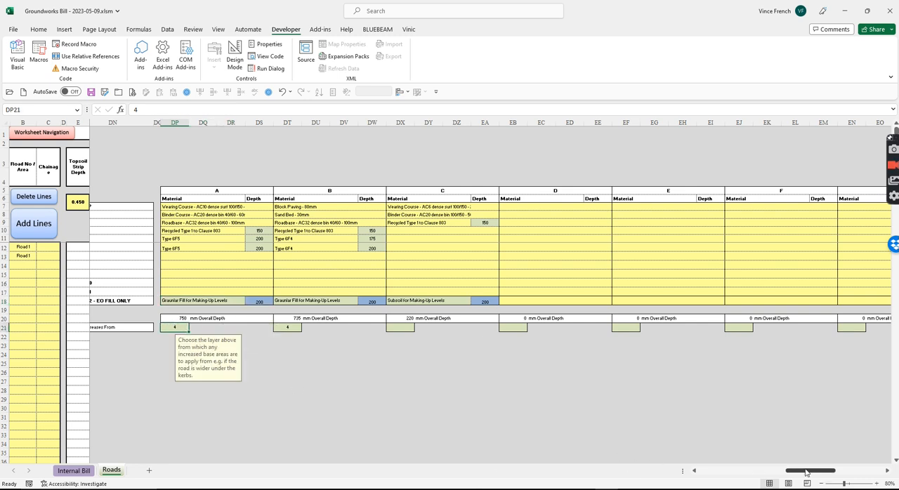
{"action": "left_click_drag", "start_coordinate": [806, 470], "coordinate": [803, 470]}
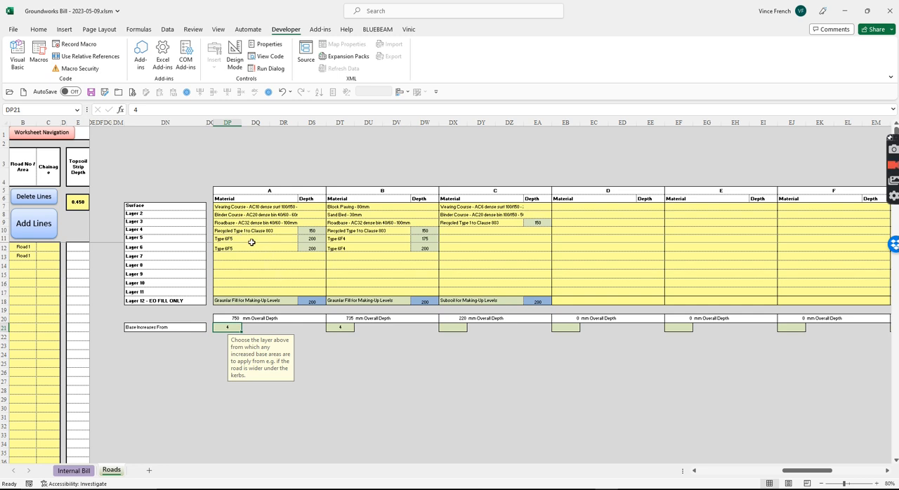
Return to the road chainage and levels table and set the standard topsoil strip depth to 0.200.
{"action": "left_click_drag", "start_coordinate": [813, 471], "coordinate": [707, 472]}
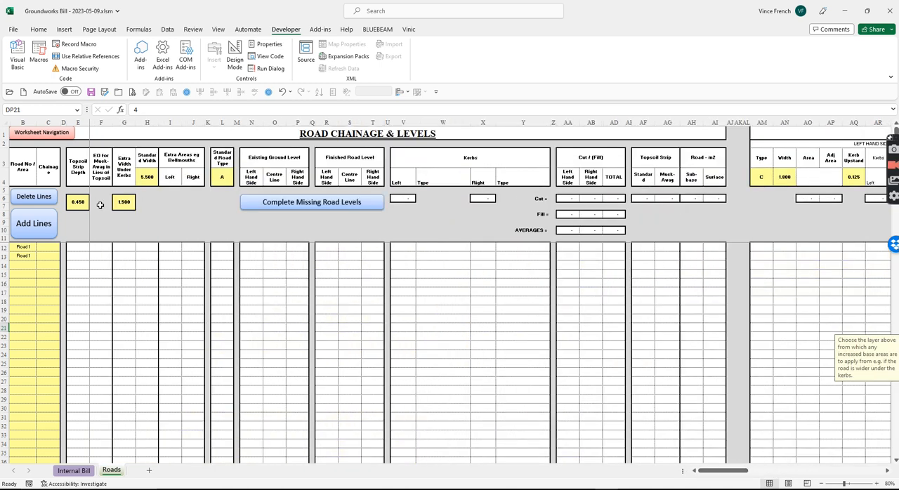
{"action": "left_click", "coordinate": [75, 202]}
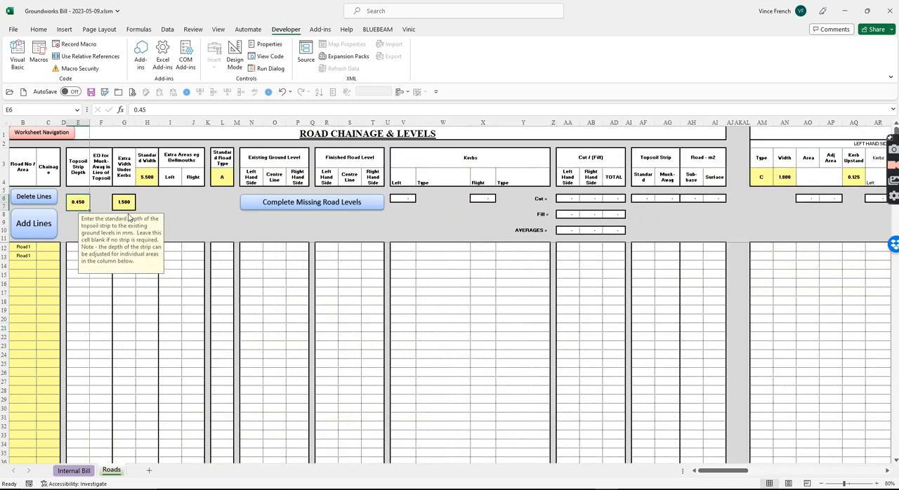
{"action": "type", "text": ".75*"}
{"action": "type", "text": "2"}
{"action": "key", "text": "Return"}
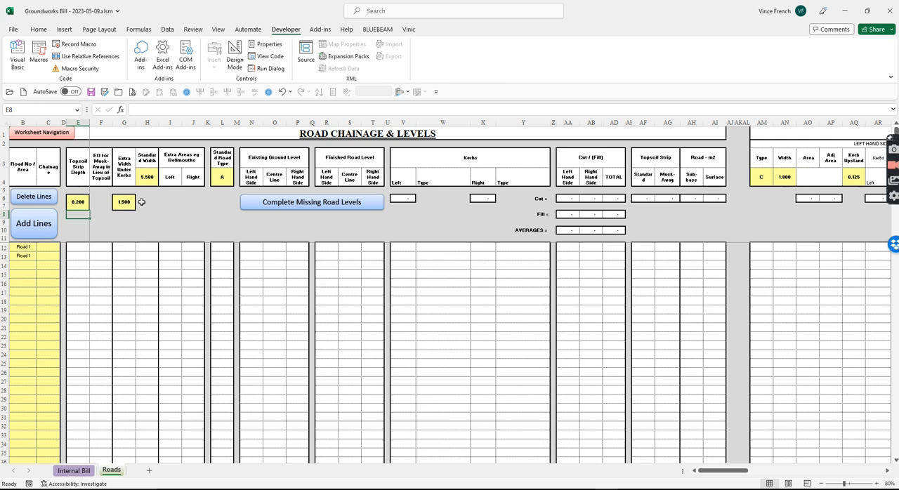
Enter .5*2 as the standard extra width under kerbs.
{"action": "left_click", "coordinate": [126, 203]}
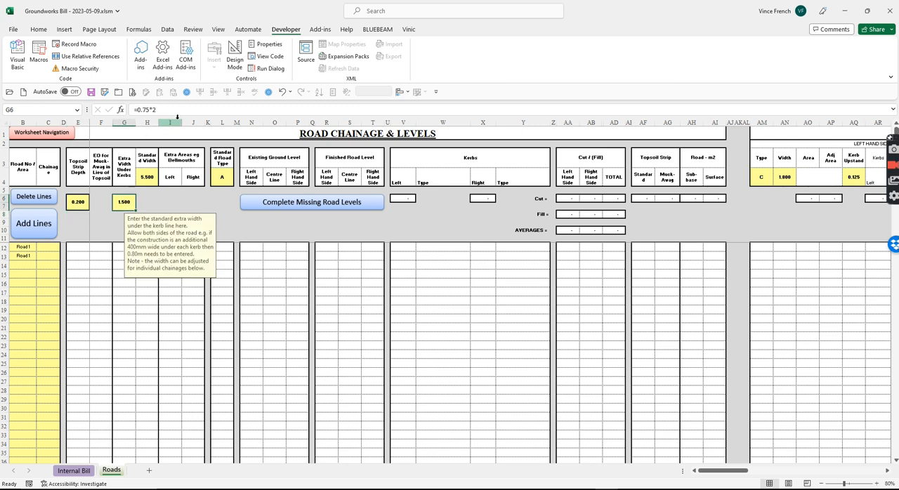
{"action": "type", "text": ".5"}
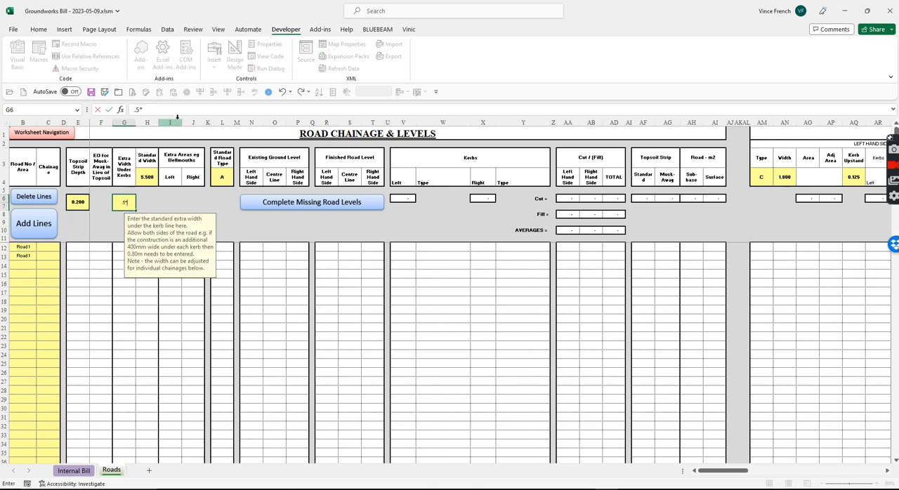
{"action": "type", "text": "*2"}
{"action": "key", "text": "Return"}
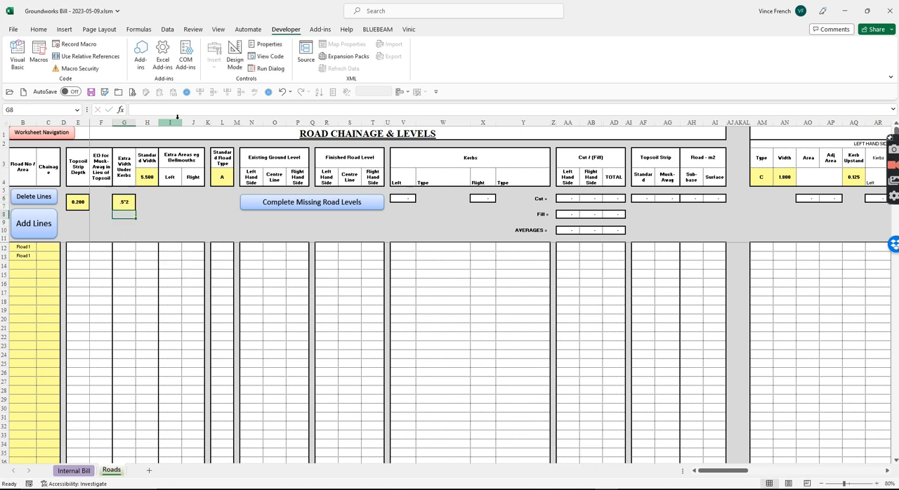
Check the guidance for the standard width and standard road type settings.
{"action": "left_click", "coordinate": [141, 178]}
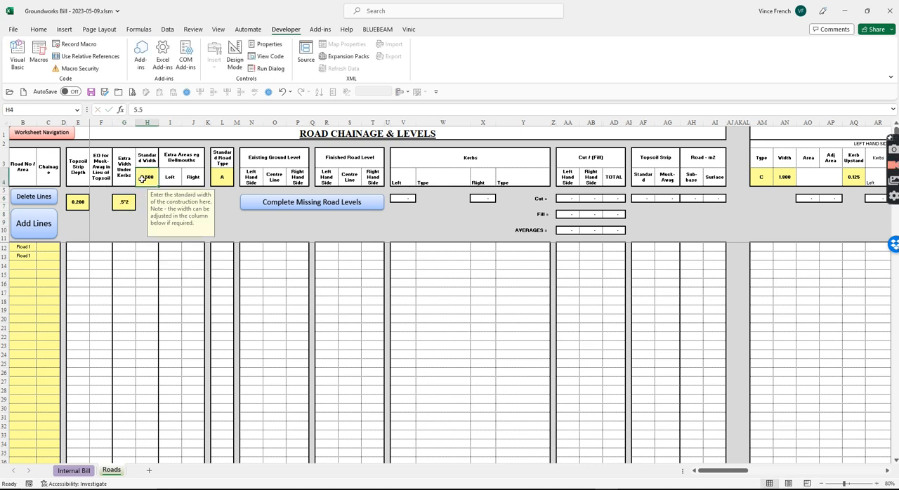
{"action": "left_click", "coordinate": [227, 179]}
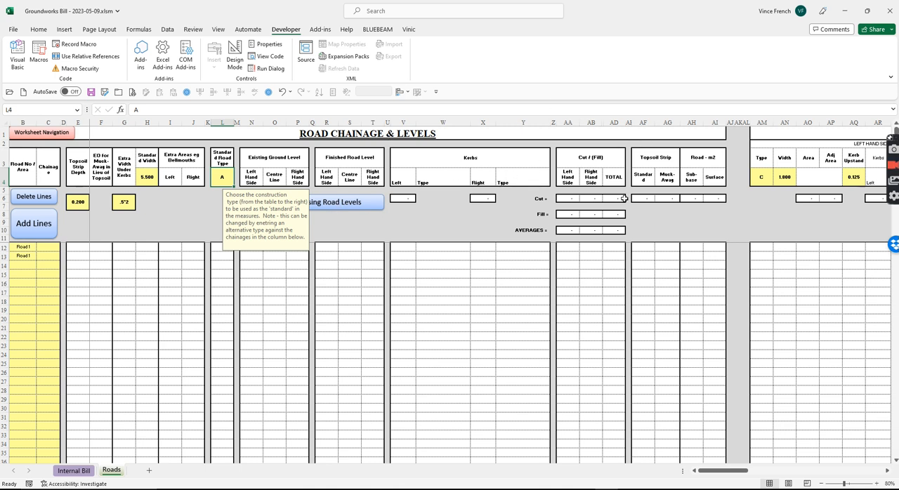
{"action": "mouse_move", "coordinate": [727, 472]}
{"action": "left_mouse_down"}
{"action": "mouse_move", "coordinate": [753, 473]}
{"action": "mouse_move", "coordinate": [723, 472]}
{"action": "left_mouse_up"}
Switch to Revu, arrange it side by side with the Excel workbook and bring the highlighted chainages and levels into view.
{"action": "key", "text": "alt+Tab"}
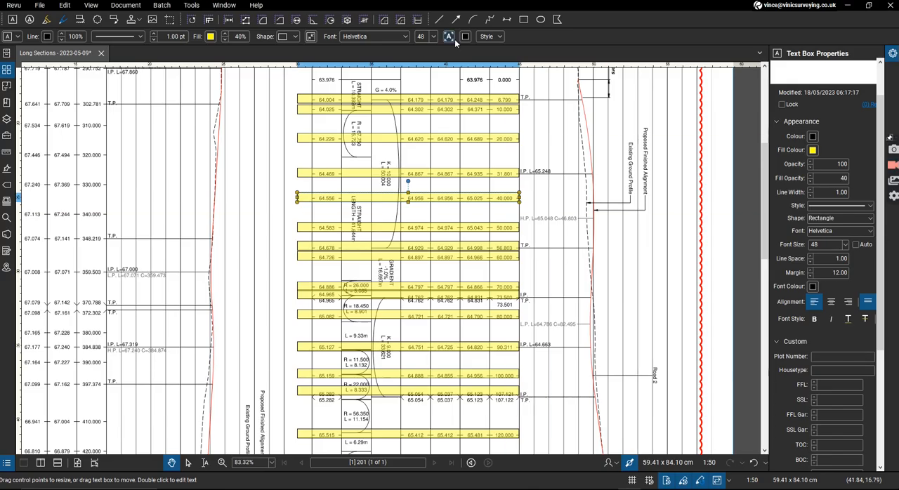
{"action": "left_click_drag", "start_coordinate": [403, 10], "coordinate": [853, 92]}
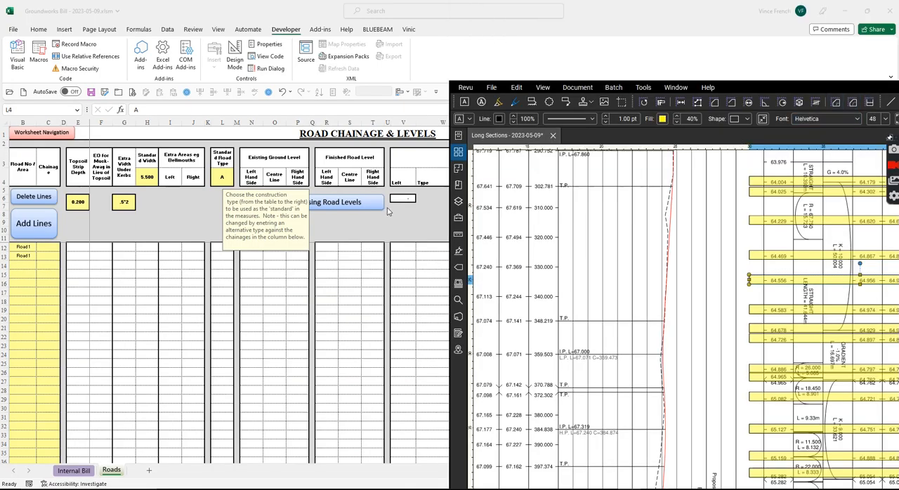
{"action": "left_click_drag", "start_coordinate": [765, 83], "coordinate": [898, 31]}
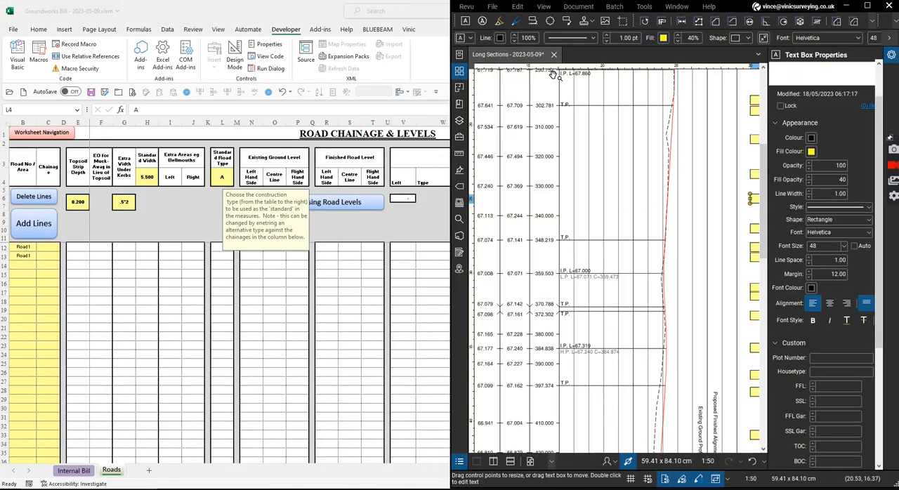
{"action": "left_click", "coordinate": [235, 106]}
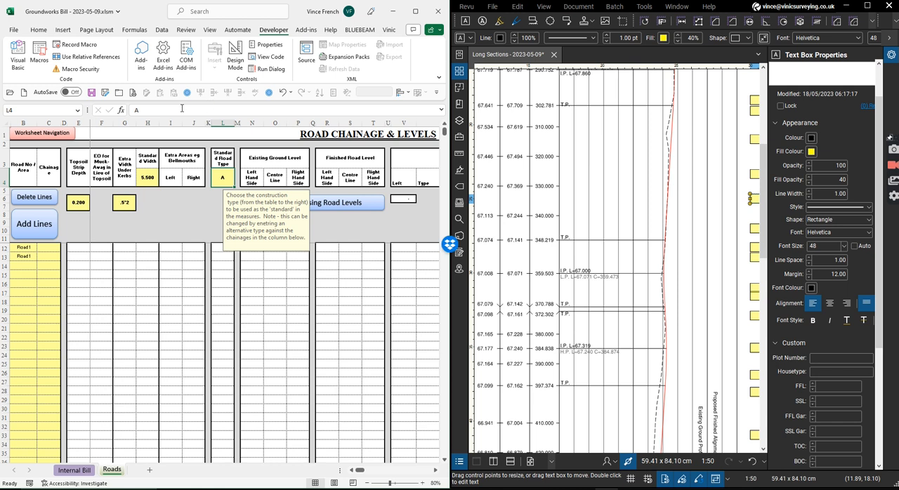
{"action": "scroll", "coordinate": [149, 276], "scroll_direction": "down", "scroll_amount": 2}
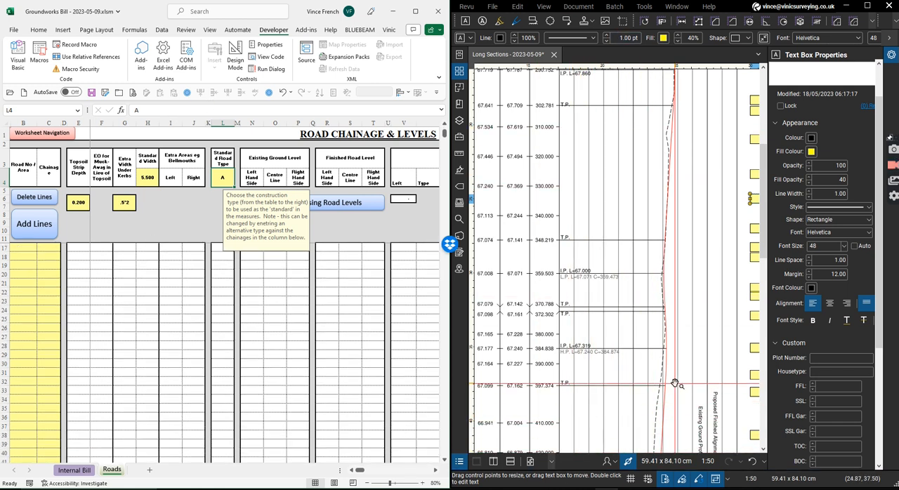
{"action": "mouse_move", "coordinate": [695, 377]}
{"action": "left_mouse_down"}
{"action": "mouse_move", "coordinate": [708, 377]}
{"action": "mouse_move", "coordinate": [510, 385]}
{"action": "left_mouse_up"}
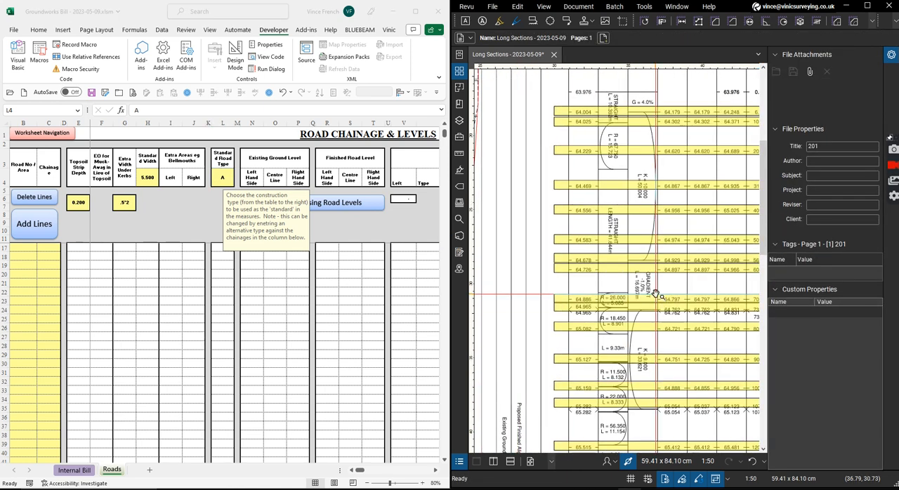
{"action": "left_click_drag", "start_coordinate": [649, 279], "coordinate": [595, 271]}
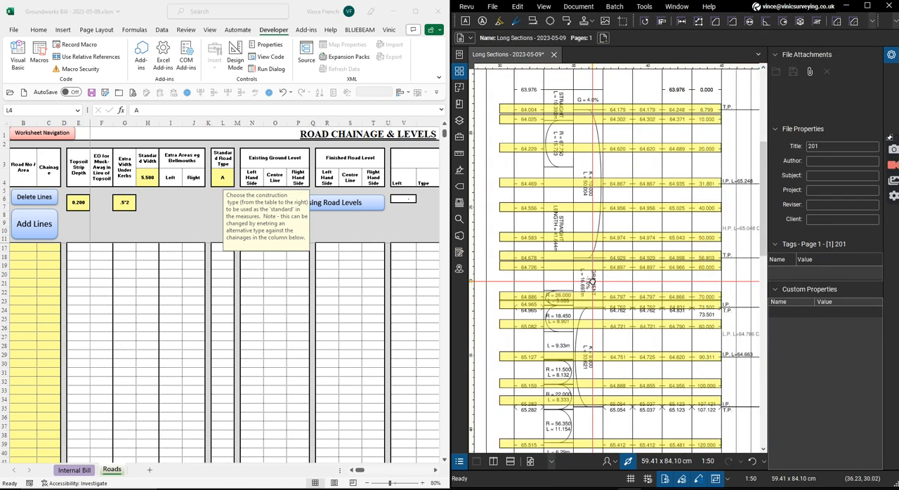
Fill the Road 1 reference from cell B13 down to row 33 in the road number column.
{"action": "scroll", "coordinate": [26, 253], "scroll_direction": "up", "scroll_amount": 2}
{"action": "left_click", "coordinate": [25, 257]}
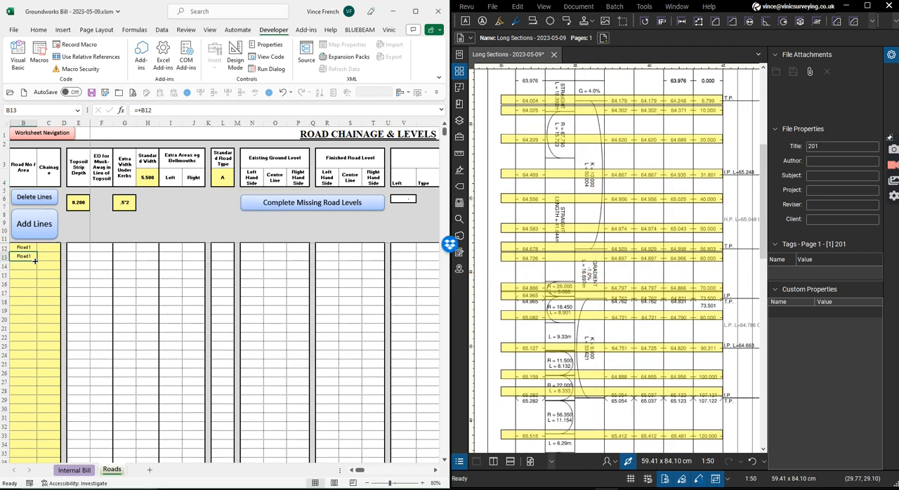
{"action": "left_click_drag", "start_coordinate": [37, 259], "coordinate": [42, 437]}
{"action": "left_click_drag", "start_coordinate": [43, 283], "coordinate": [31, 435]}
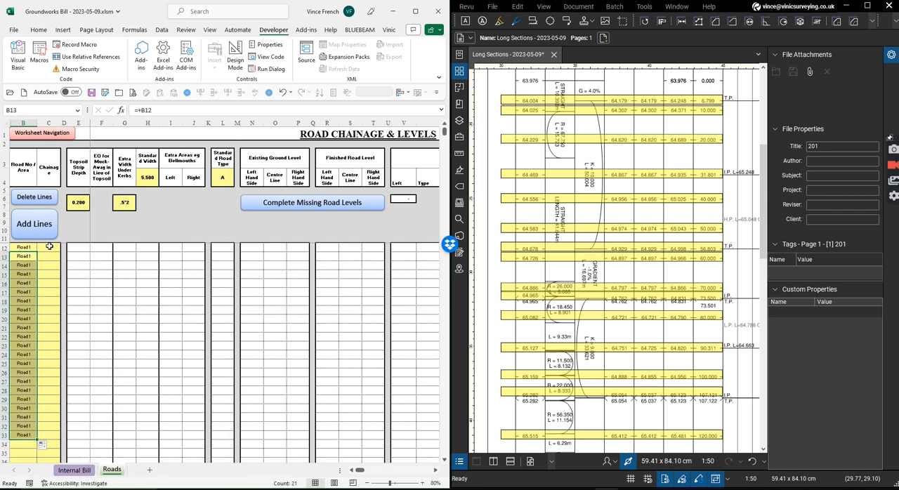
Enter the first four Road 1 chainages, 6.799, 10, 20 and 31.801, in cells C12 to C15.
{"action": "left_click", "coordinate": [49, 247]}
{"action": "type", "text": "6.799"}
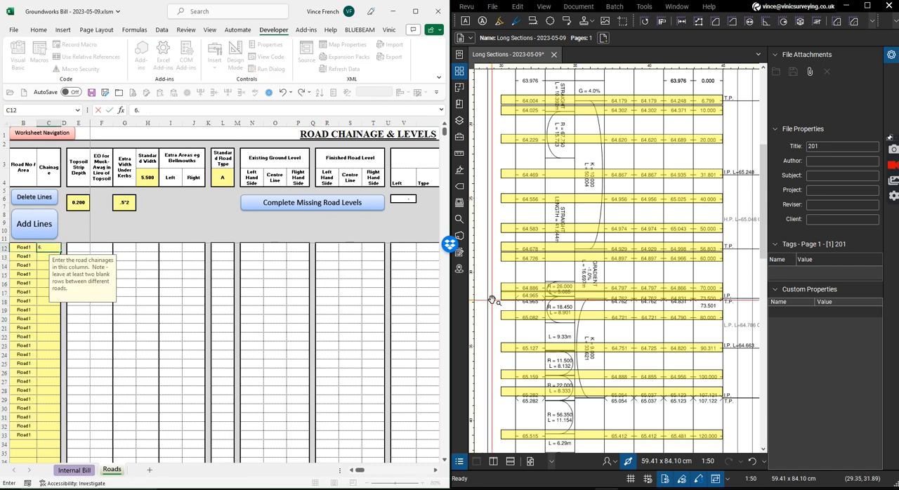
{"action": "key", "text": "Return"}
{"action": "type", "text": "10"}
{"action": "key", "text": "Return"}
{"action": "type", "text": "20"}
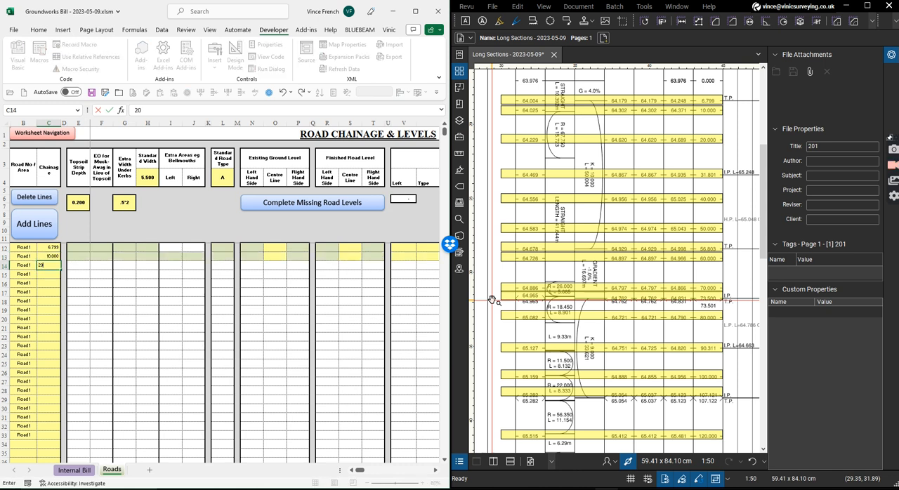
{"action": "key", "text": "Return"}
{"action": "type", "text": "31.801"}
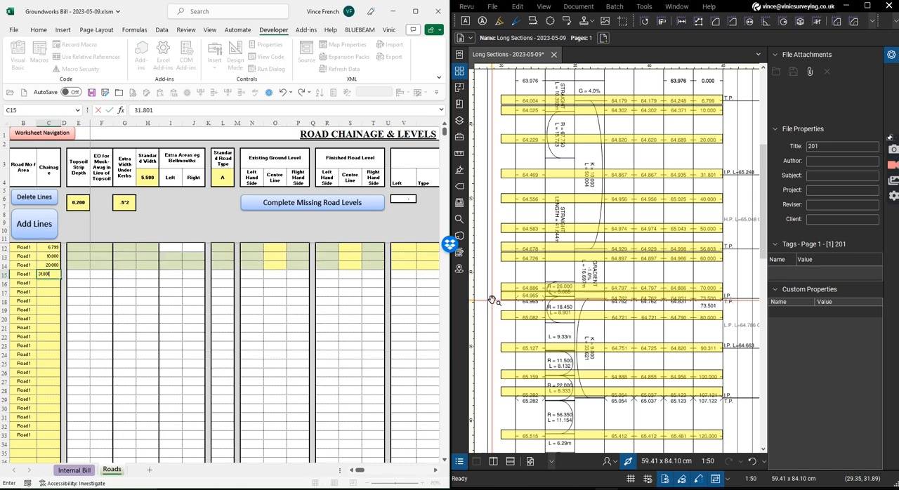
{"action": "key", "text": "Return"}
Enter the chainages 40, 50, 56.803 and 60 in cells C16 to C19.
{"action": "type", "text": "40"}
{"action": "key", "text": "Return"}
{"action": "type", "text": "50"}
{"action": "key", "text": "Return"}
{"action": "type", "text": "56.803"}
{"action": "key", "text": "Return"}
{"action": "type", "text": "60"}
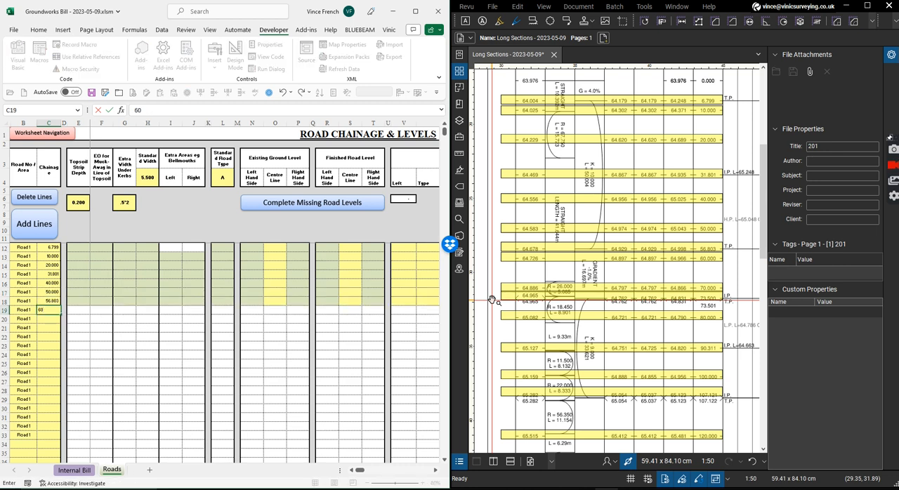
{"action": "key", "text": "Return"}
Enter the chainages 70, 73.5, 80 and 90.311 in cells C20 to C23.
{"action": "type", "text": "70"}
{"action": "key", "text": "Return"}
{"action": "type", "text": "73.5"}
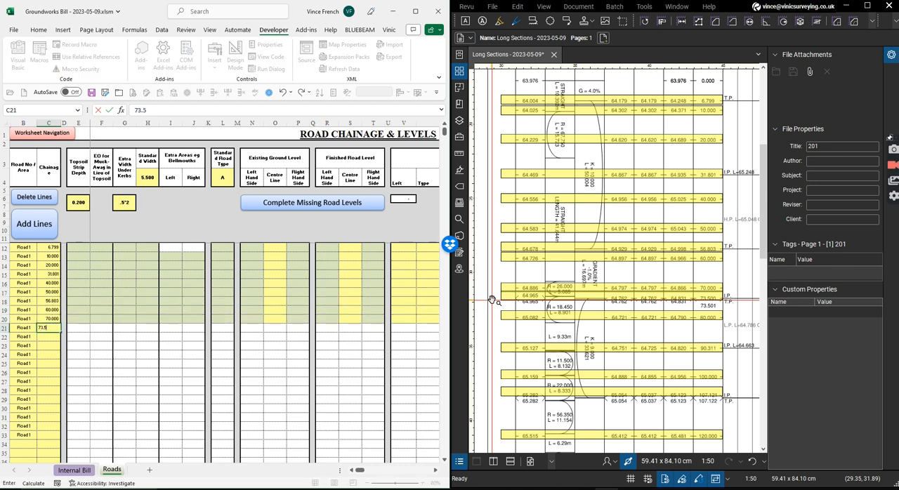
{"action": "key", "text": "Return"}
{"action": "type", "text": "80"}
{"action": "key", "text": "Return"}
{"action": "type", "text": "90.311"}
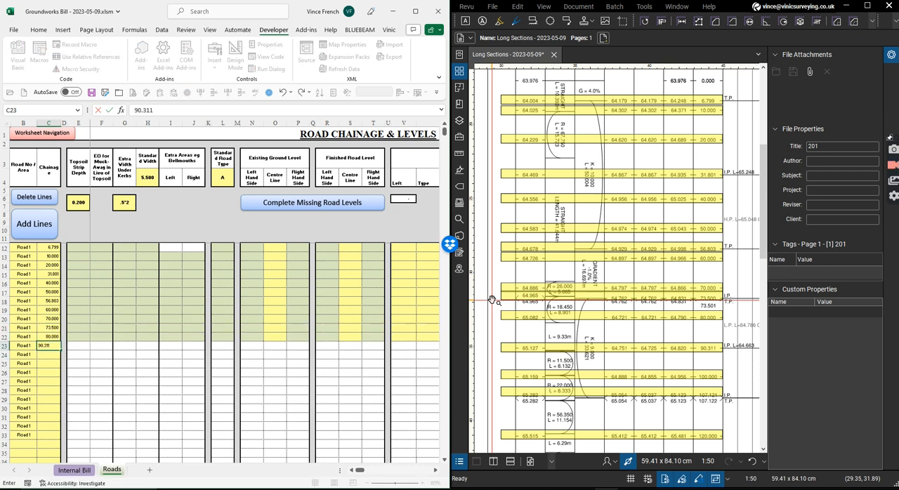
{"action": "key", "text": "Return"}
Enter the chainages 100 and 107.121 in C24 and C25, and clear the unused Road 1 references from B26 to B33.
{"action": "type", "text": "100"}
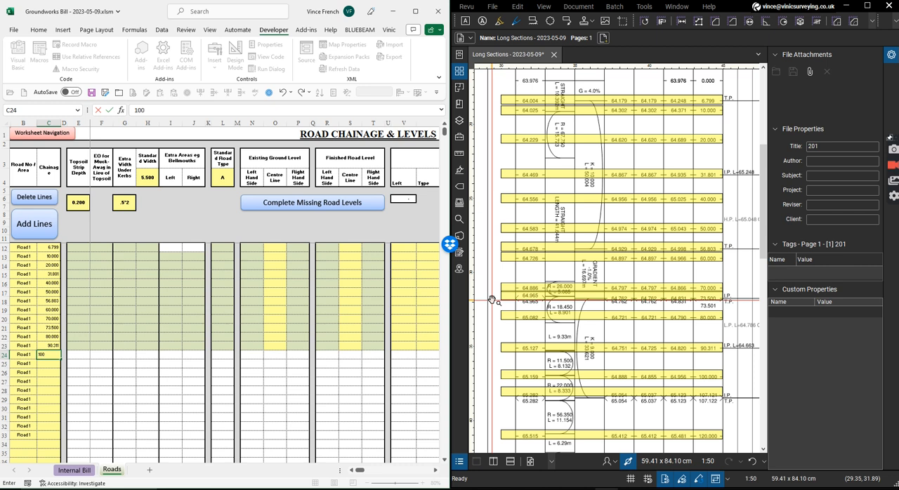
{"action": "key", "text": "Return"}
{"action": "type", "text": "107.1"}
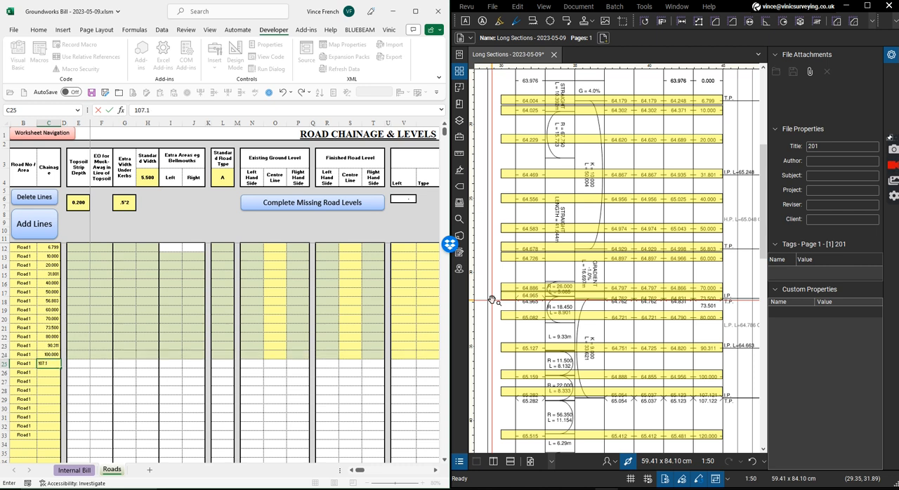
{"action": "type", "text": "21"}
{"action": "key", "text": "Return"}
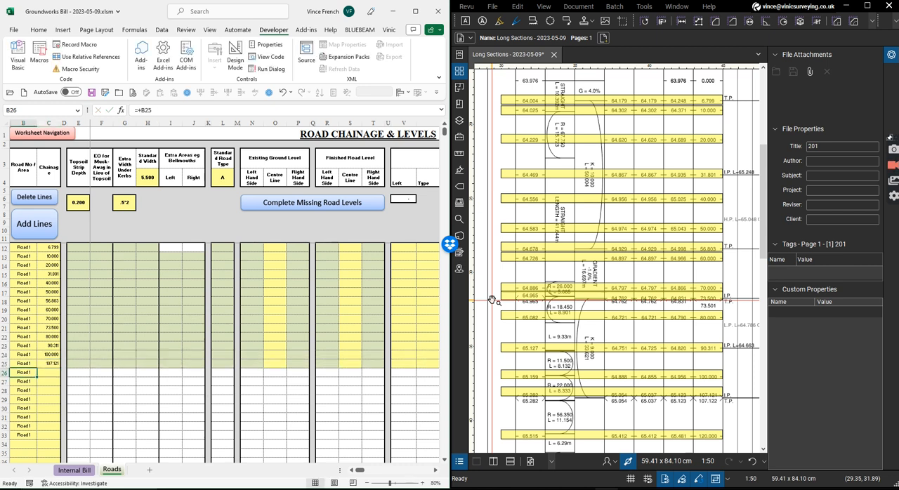
{"action": "left_click_drag", "start_coordinate": [23, 375], "coordinate": [25, 435]}
{"action": "key", "text": "Delete"}
Enter the existing centre line levels 64.004, 64.025, 64.229 and 64.469 in cells O12 to O15.
{"action": "left_click", "coordinate": [274, 252]}
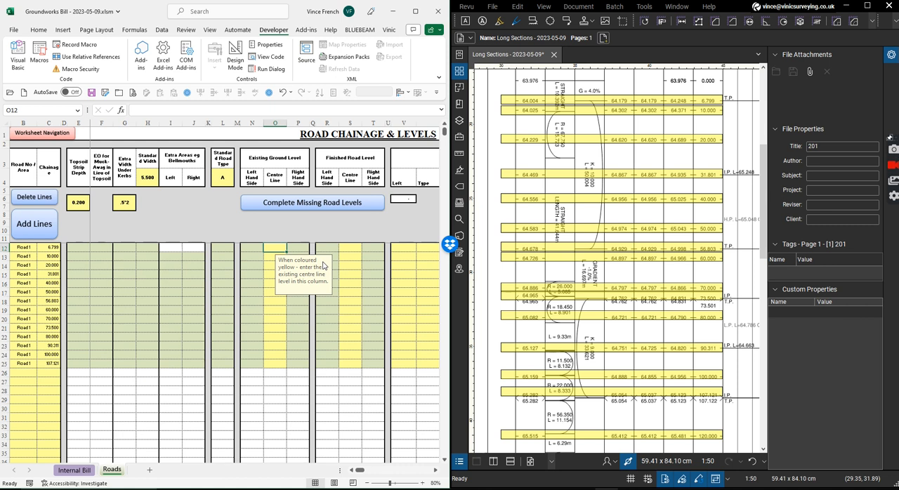
{"action": "type", "text": "64.004"}
{"action": "key", "text": "Return"}
{"action": "type", "text": "64.025"}
{"action": "key", "text": "Return"}
{"action": "type", "text": "64.229"}
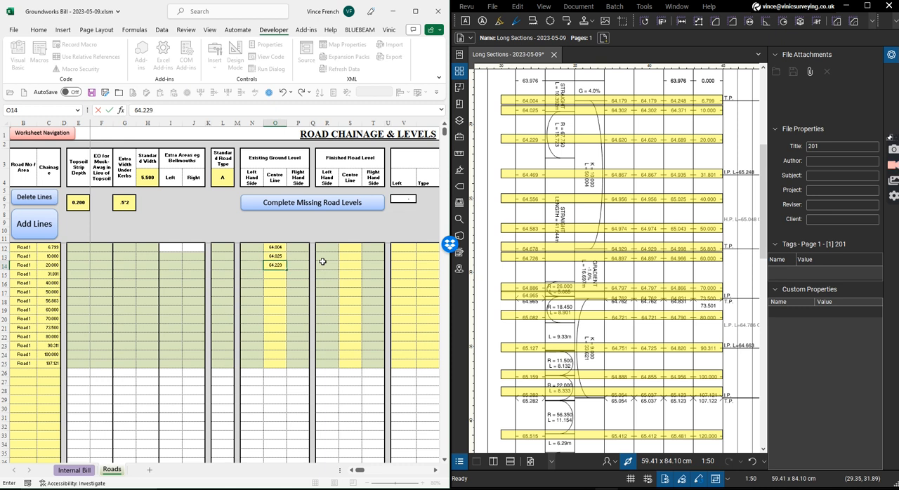
{"action": "key", "text": "Return"}
{"action": "type", "text": "64.469"}
{"action": "key", "text": "Return"}
Enter the existing centre line levels 64.556, 64.583, 64.678 and 64.726 in cells O16 to O19.
{"action": "type", "text": "64.556"}
{"action": "key", "text": "Return"}
{"action": "type", "text": "64.5"}
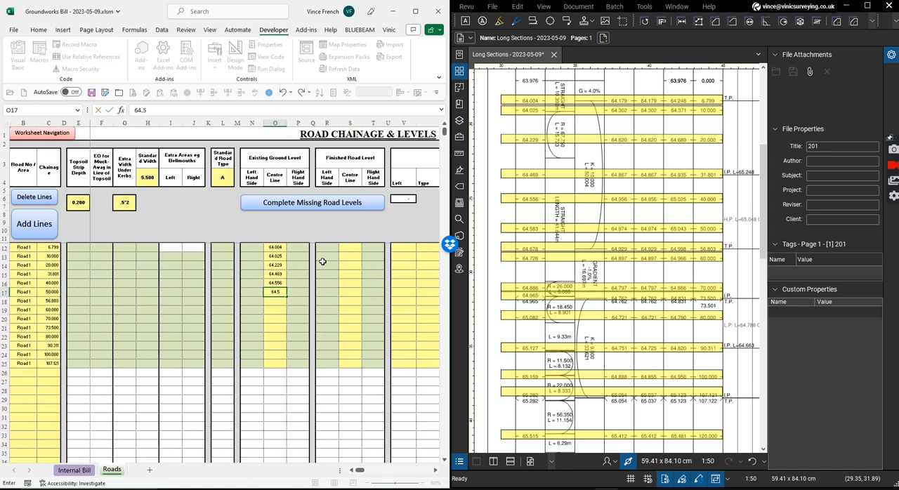
{"action": "type", "text": "83"}
{"action": "key", "text": "Return"}
{"action": "type", "text": "64.678"}
{"action": "key", "text": "Return"}
{"action": "type", "text": "64.726"}
{"action": "key", "text": "Return"}
Enter the existing centre line levels 64.886, 64.995, 65.082 and 65.127 in cells O20 to O23.
{"action": "type", "text": "64.886"}
{"action": "key", "text": "Return"}
{"action": "type", "text": "64.9"}
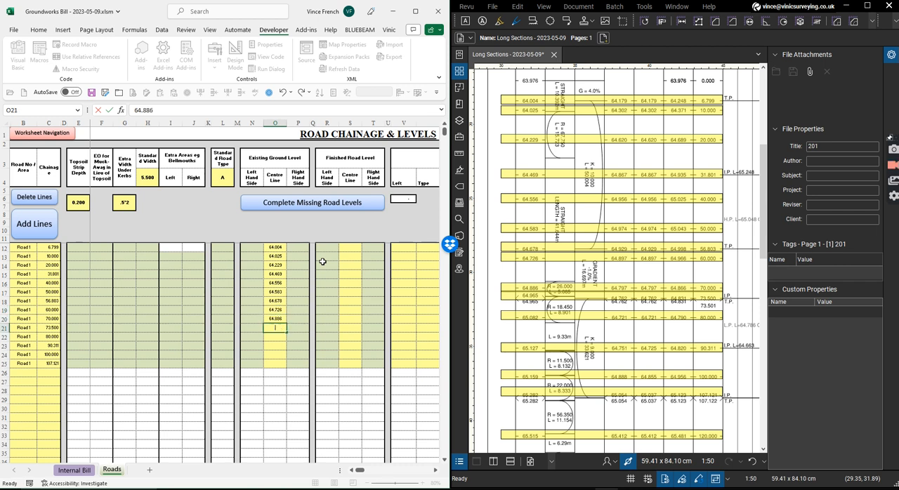
{"action": "type", "text": "95"}
{"action": "key", "text": "Return"}
{"action": "type", "text": "65.082"}
{"action": "key", "text": "Return"}
{"action": "type", "text": "65.127"}
{"action": "key", "text": "Return"}
Enter the existing centre line levels 65.159 and 65.282 for chainages 100 and 107.121 in O24 and O25.
{"action": "type", "text": "65.159"}
{"action": "key", "text": "Return"}
{"action": "type", "text": "65.2"}
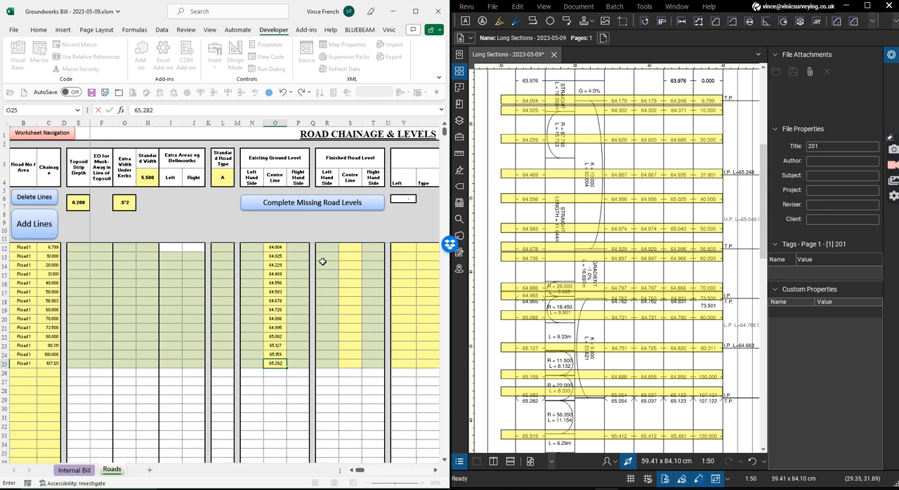
{"action": "type", "text": "82"}
{"action": "key", "text": "Return"}
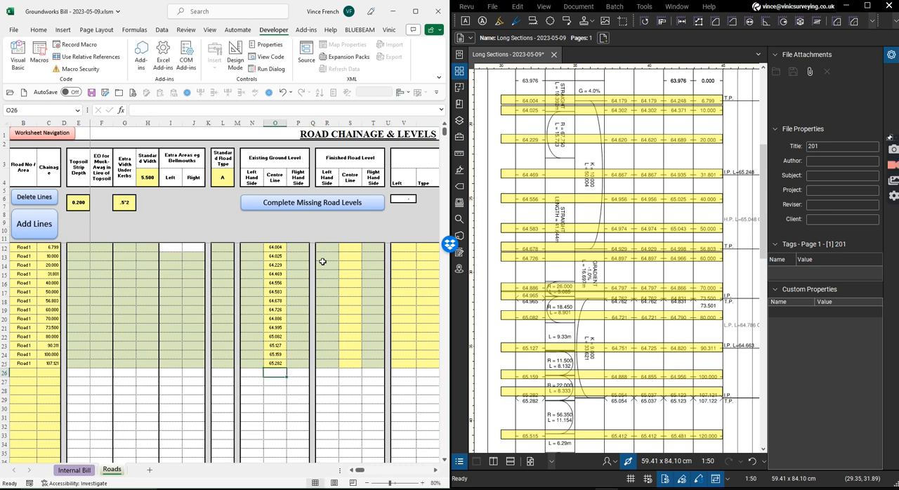
Check the long section's column headings to find which levels belong in the finished centre line column starting at S12.
{"action": "key", "text": "Up"}
{"action": "key", "text": "Up"}
{"action": "key", "text": "Up"}
{"action": "key", "text": "Up"}
{"action": "key", "text": "Up"}
{"action": "key", "text": "Up"}
{"action": "key", "text": "Up"}
{"action": "key", "text": "Up"}
{"action": "key", "text": "Up"}
{"action": "key", "text": "Up"}
{"action": "key", "text": "Up"}
{"action": "key", "text": "Up"}
{"action": "key", "text": "Up"}
{"action": "key", "text": "Up"}
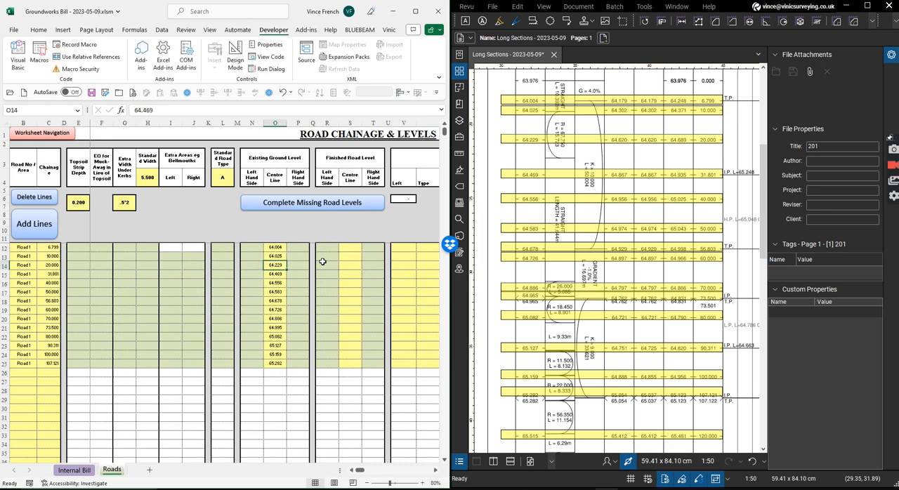
{"action": "key", "text": "Right"}
{"action": "key", "text": "Right"}
{"action": "key", "text": "Right"}
{"action": "key", "text": "Right"}
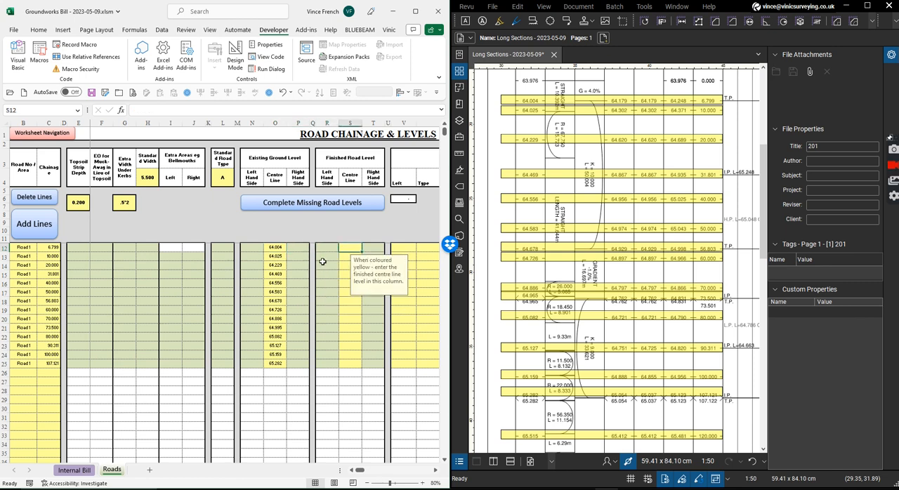
{"action": "left_click_drag", "start_coordinate": [740, 105], "coordinate": [721, 327]}
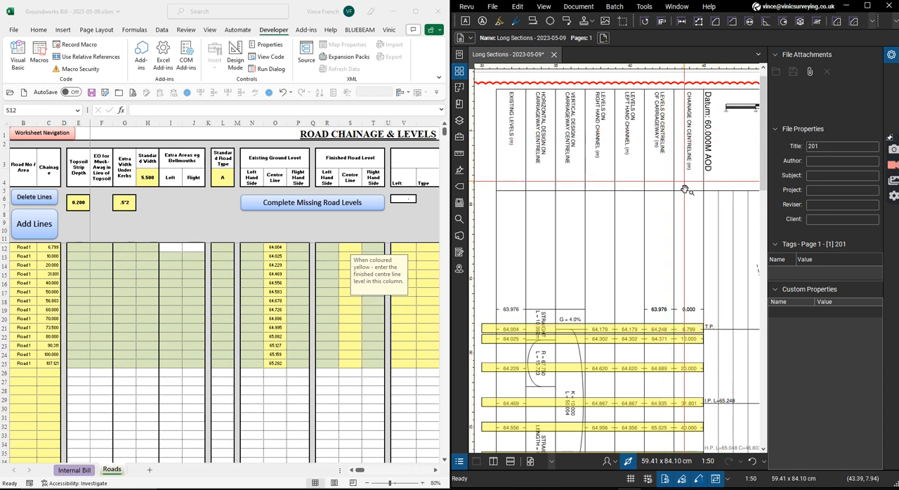
{"action": "mouse_move", "coordinate": [692, 217]}
{"action": "left_mouse_down"}
{"action": "mouse_move", "coordinate": [674, 33]}
{"action": "mouse_move", "coordinate": [690, 0]}
{"action": "left_mouse_up"}
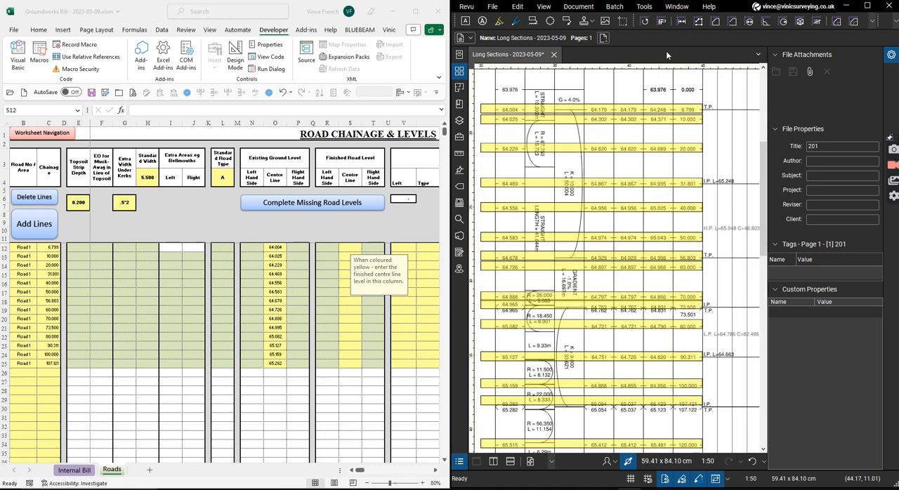
Enter the finished centre line levels 64.248, 64.371, 64.689 and 64.935 in cells S12 to S15.
{"action": "left_click", "coordinate": [352, 246]}
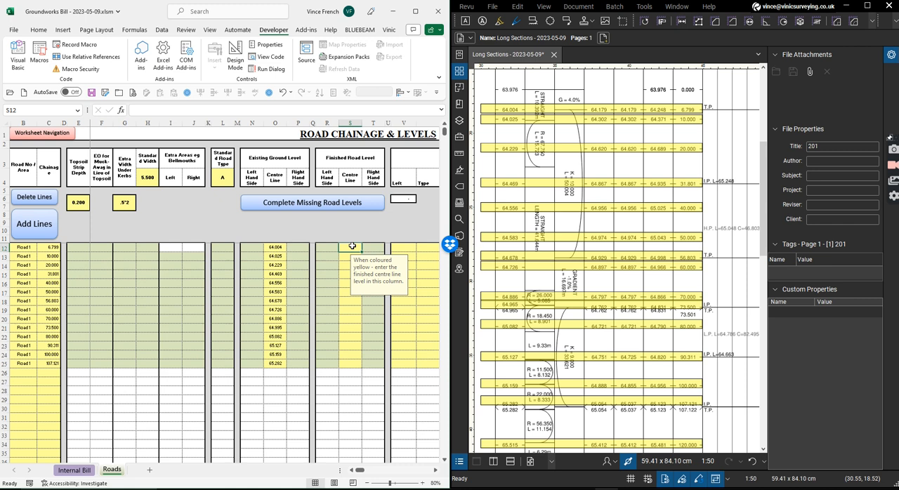
{"action": "type", "text": "64.248"}
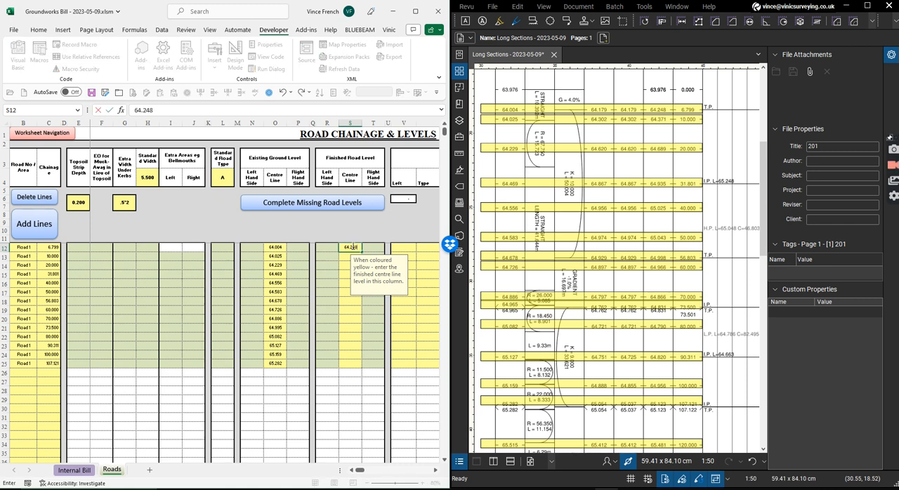
{"action": "key", "text": "Return"}
{"action": "type", "text": "64.371"}
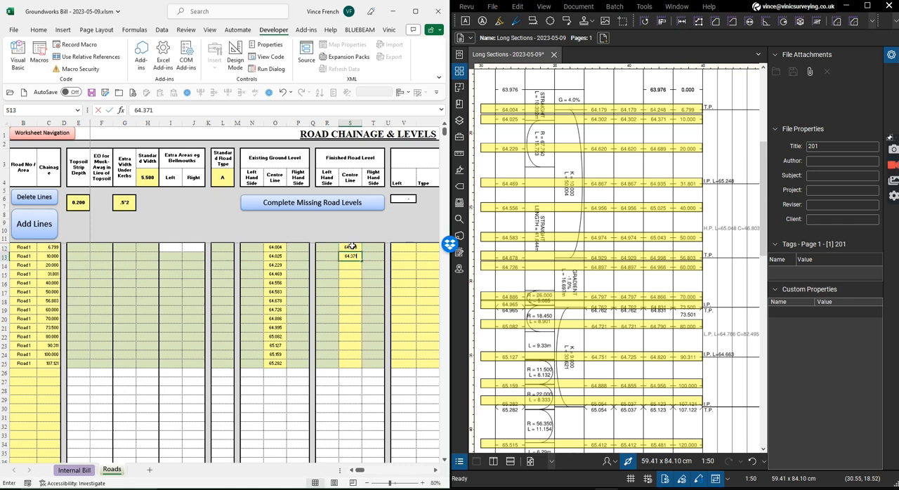
{"action": "key", "text": "Return"}
{"action": "type", "text": "64.689"}
{"action": "key", "text": "Return"}
{"action": "type", "text": "64.935"}
{"action": "key", "text": "Return"}
{"action": "type", "text": "65.01"}
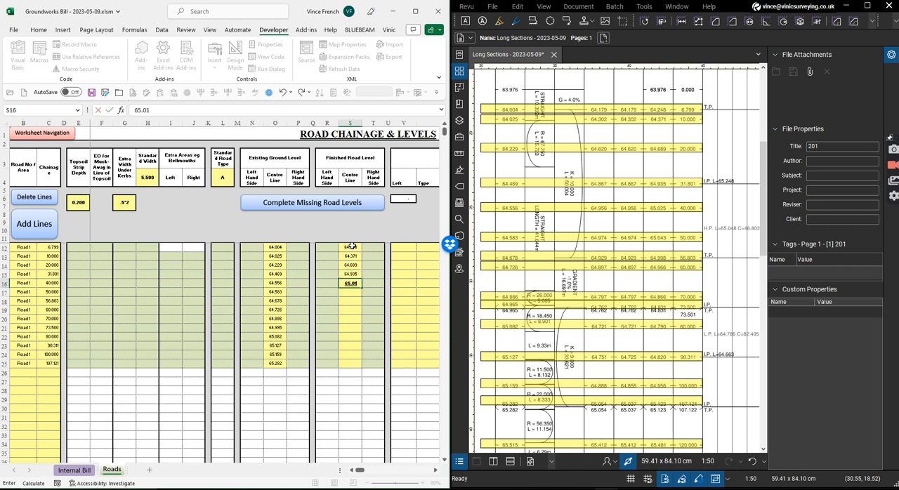
{"action": "key", "text": "BackSpace"}
{"action": "key", "text": "BackSpace"}
{"action": "key", "text": "BackSpace"}
{"action": "key", "text": "Escape"}
{"action": "left_click", "coordinate": [349, 382]}
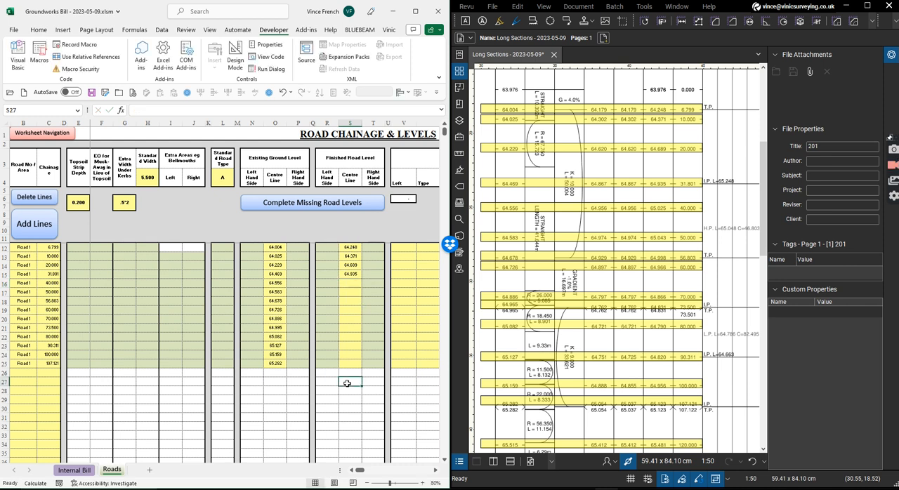
Enter 64.025 as the finished centre line level for chainage 40 in cell S16.
{"action": "left_click_drag", "start_coordinate": [363, 386], "coordinate": [358, 284]}
{"action": "left_click", "coordinate": [354, 283]}
{"action": "type", "text": "64"}
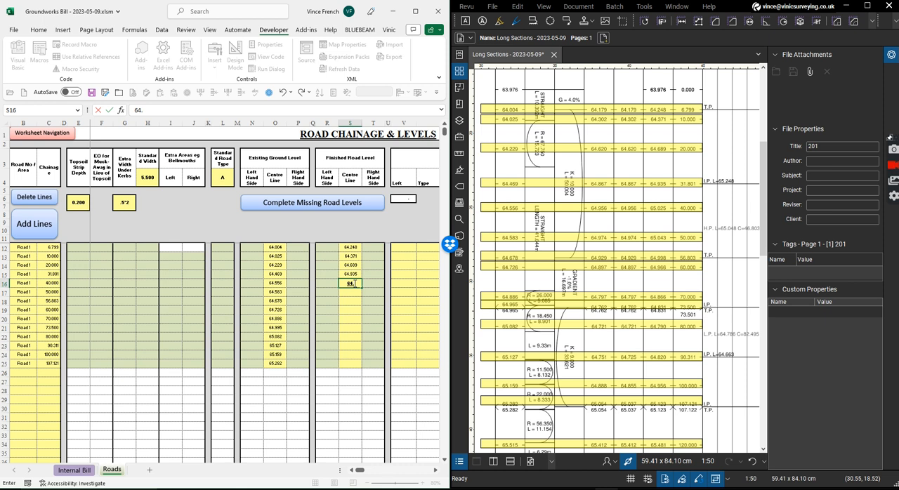
{"action": "type", "text": ".025"}
{"action": "key", "text": "Return"}
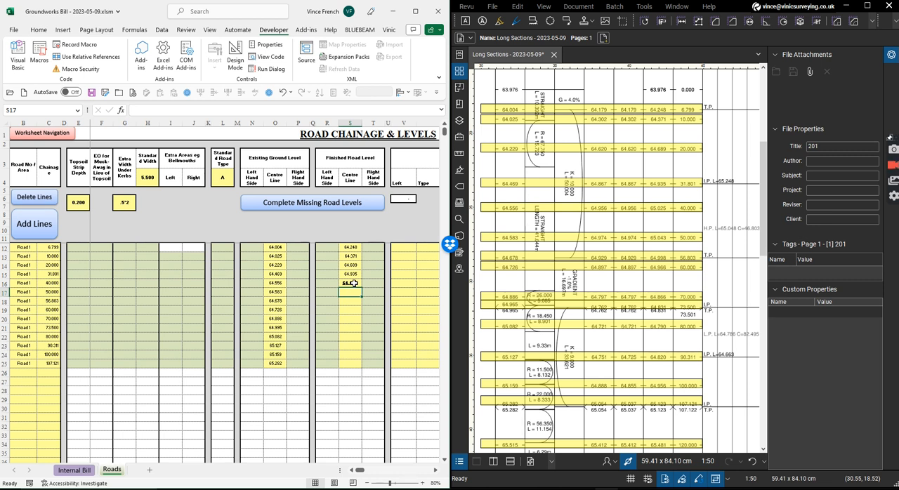
Enter the finished centre line levels 65.025, 65.043, 64.998 and 64.966 in cells S16 to S19.
{"action": "left_click", "coordinate": [354, 283]}
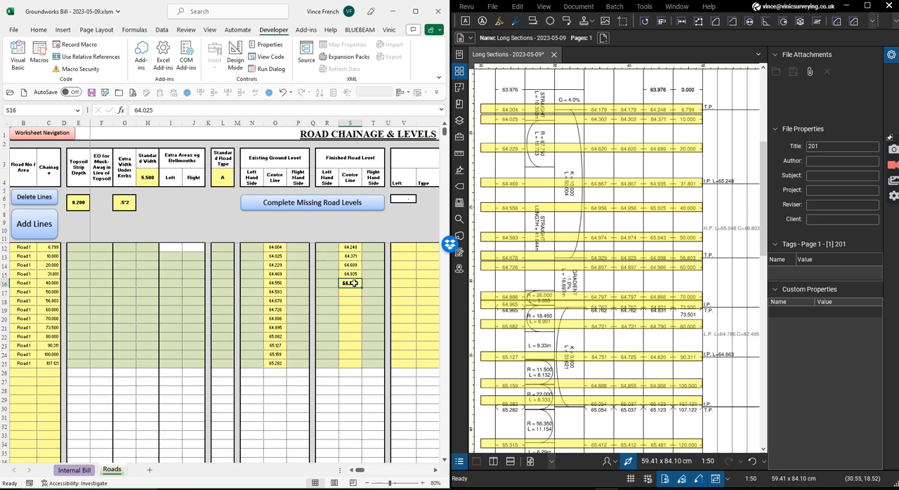
{"action": "type", "text": "65.0"}
{"action": "key", "text": "Return"}
{"action": "type", "text": "65.043"}
{"action": "key", "text": "Return"}
{"action": "type", "text": "64.998"}
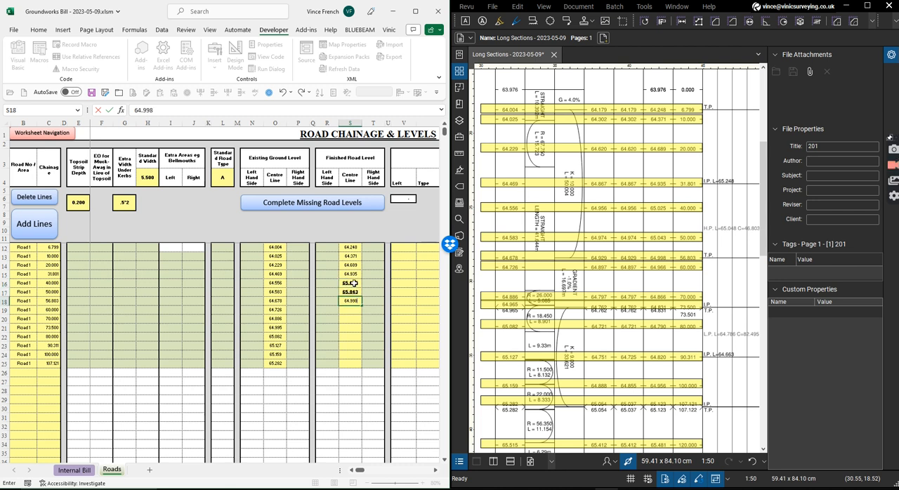
{"action": "key", "text": "Return"}
{"action": "type", "text": "64.966"}
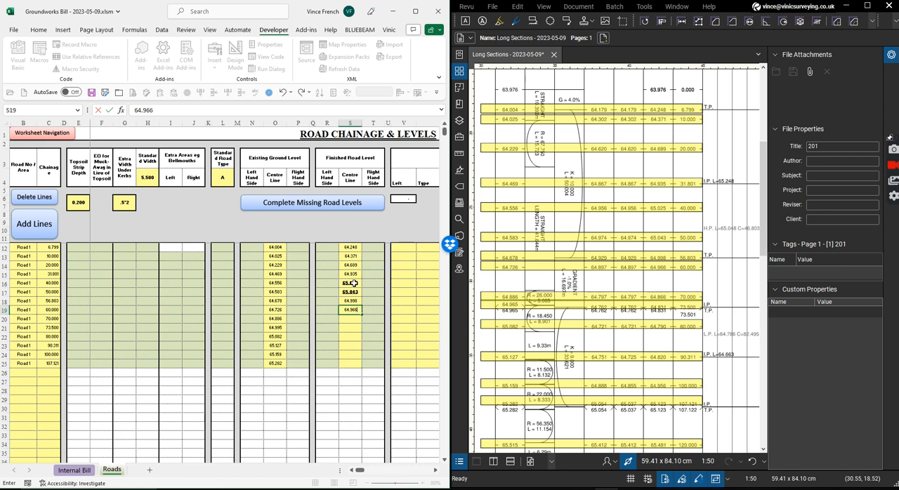
{"action": "key", "text": "Return"}
Enter the finished centre line levels 64.866, 64.831, 64.79 and 64.82 in cells S20 to S23.
{"action": "type", "text": "64.8"}
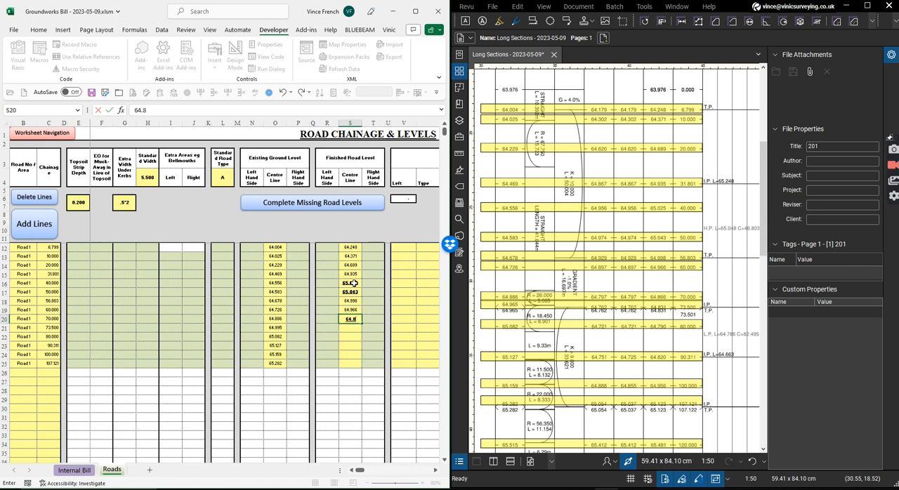
{"action": "type", "text": "66"}
{"action": "key", "text": "Return"}
{"action": "type", "text": "64.831"}
{"action": "key", "text": "Return"}
{"action": "type", "text": "64.79"}
{"action": "key", "text": "Return"}
{"action": "type", "text": "64.825"}
{"action": "key", "text": "BackSpace"}
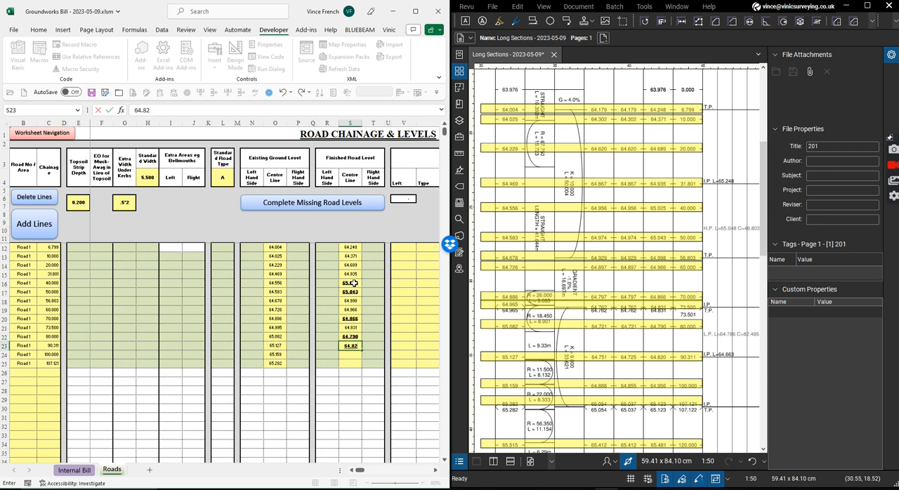
{"action": "key", "text": "Return"}
Enter the last finished centre line levels, 64.956 and 65.123, in S24 and S25, and go back to cell S16.
{"action": "type", "text": "64"}
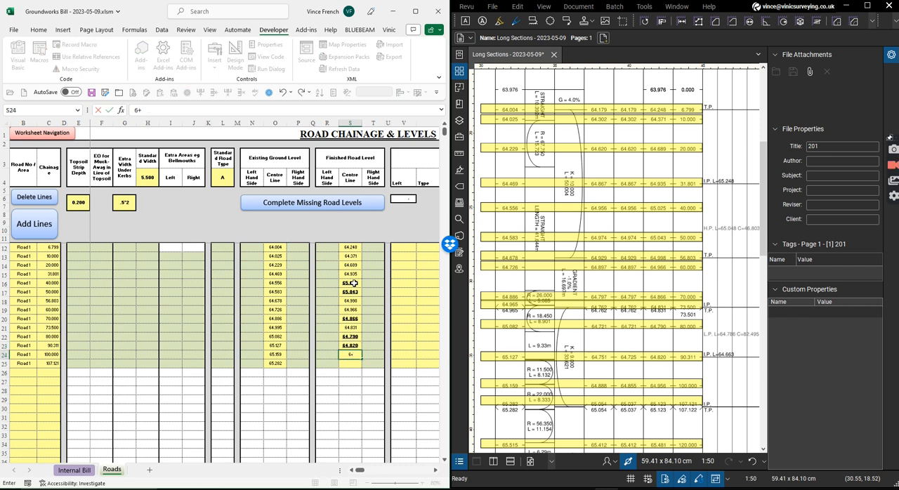
{"action": "type", "text": "4.956"}
{"action": "key", "text": "Return"}
{"action": "type", "text": "65.123"}
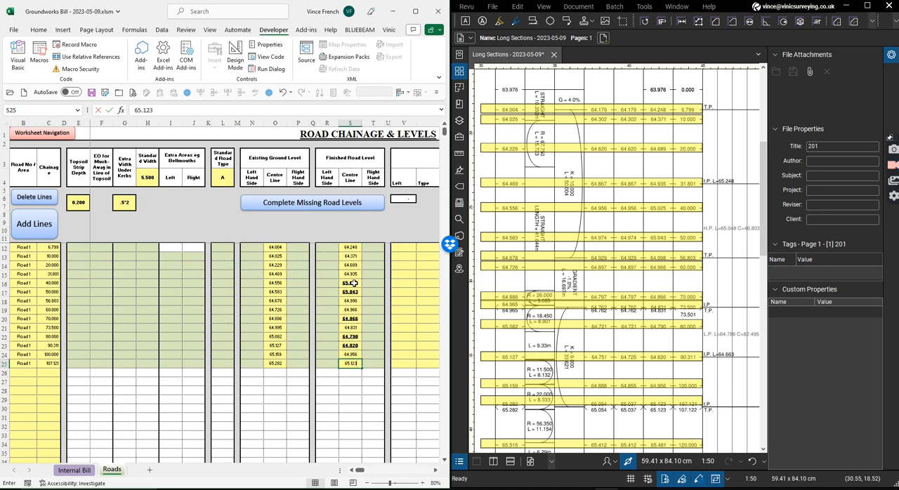
{"action": "key", "text": "Return"}
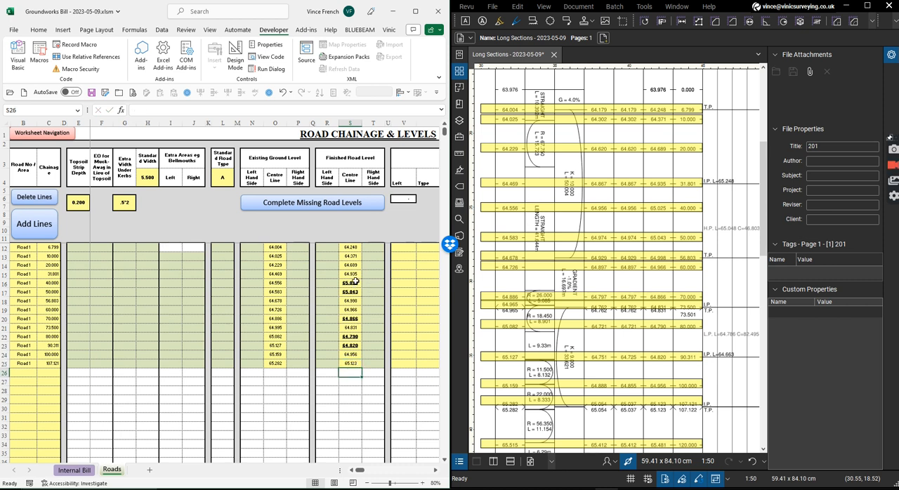
{"action": "left_click", "coordinate": [354, 284]}
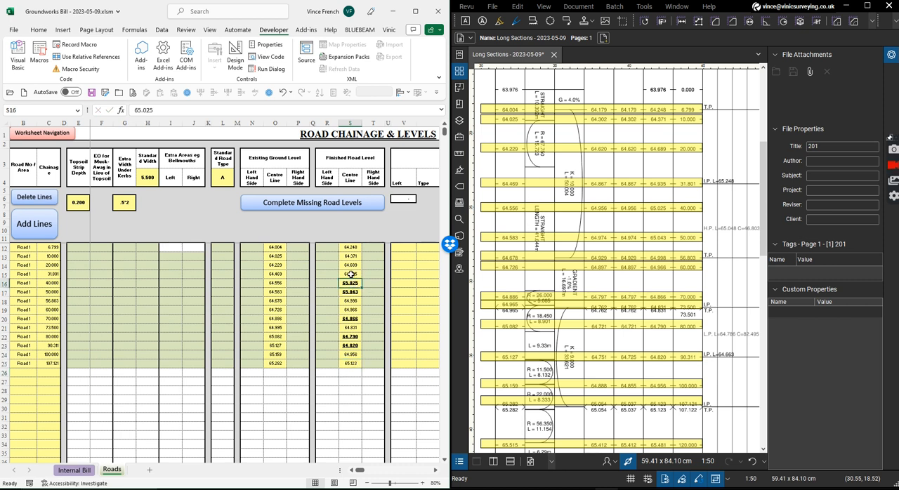
Copy the formatting of cell S15 onto the finished centre line levels in S16 to S25.
{"action": "right_click", "coordinate": [353, 274]}
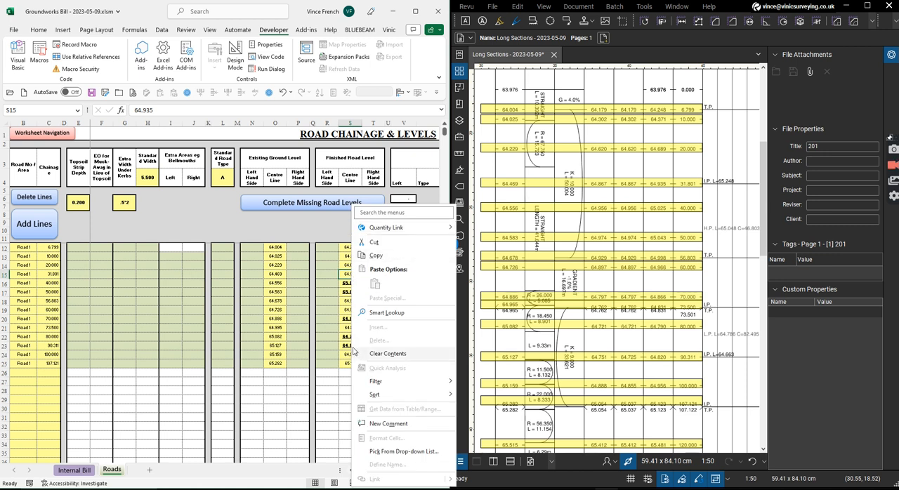
{"action": "left_click", "coordinate": [335, 321]}
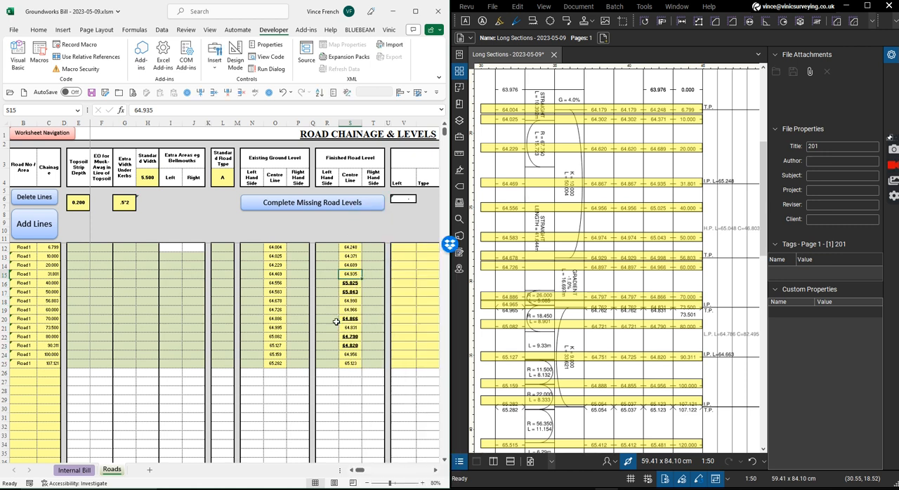
{"action": "right_click", "coordinate": [354, 274]}
{"action": "left_click", "coordinate": [379, 242]}
{"action": "left_click_drag", "start_coordinate": [350, 283], "coordinate": [351, 362]}
{"action": "right_click", "coordinate": [351, 362]}
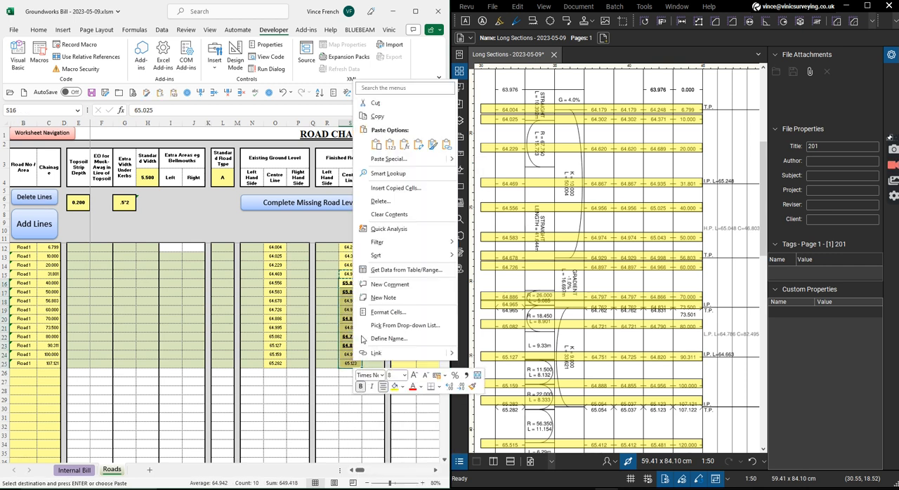
{"action": "left_click", "coordinate": [404, 145]}
{"action": "left_click", "coordinate": [432, 145]}
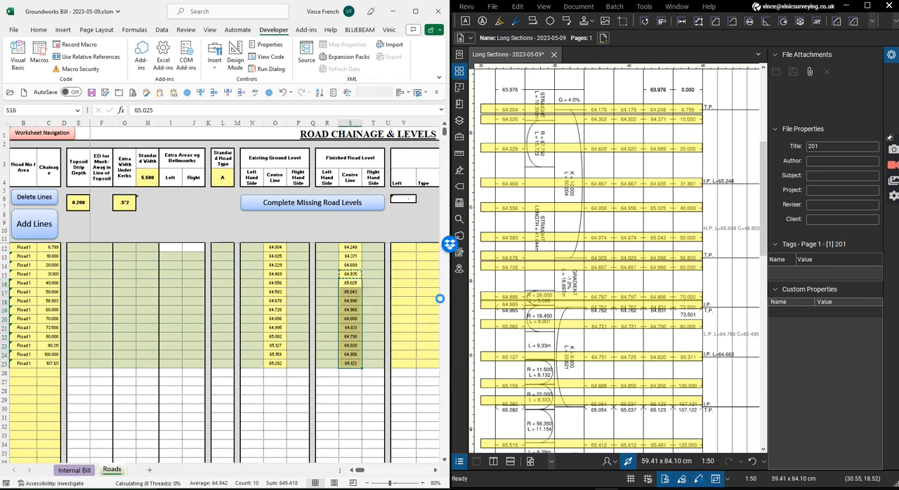
{"action": "left_click", "coordinate": [351, 301]}
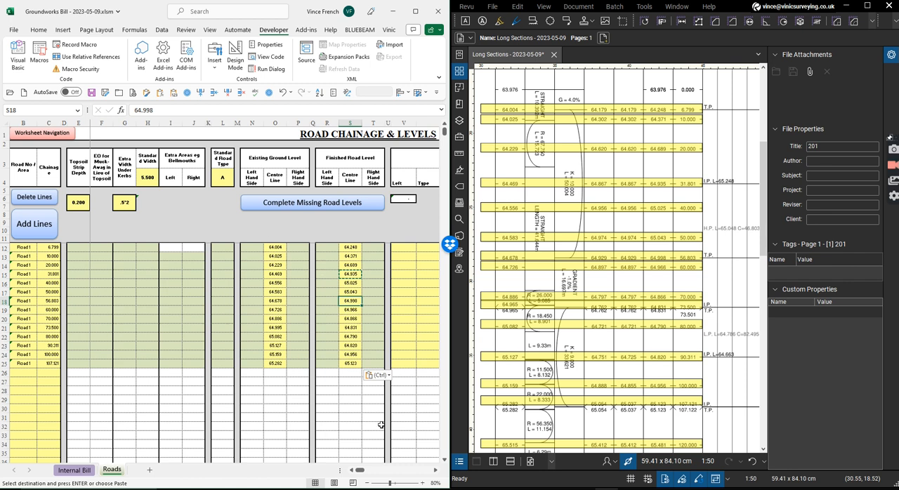
Correct the standard extra width under kerbs by entering it as the formula +.5*2.
{"action": "left_click_drag", "start_coordinate": [361, 472], "coordinate": [362, 472]}
{"action": "left_click", "coordinate": [125, 203]}
{"action": "type", "text": "+."}
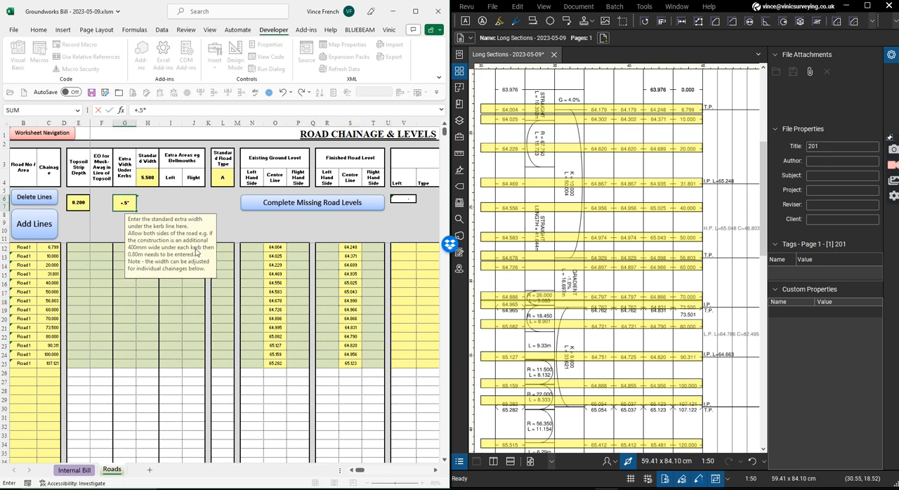
{"action": "key", "text": "Return"}
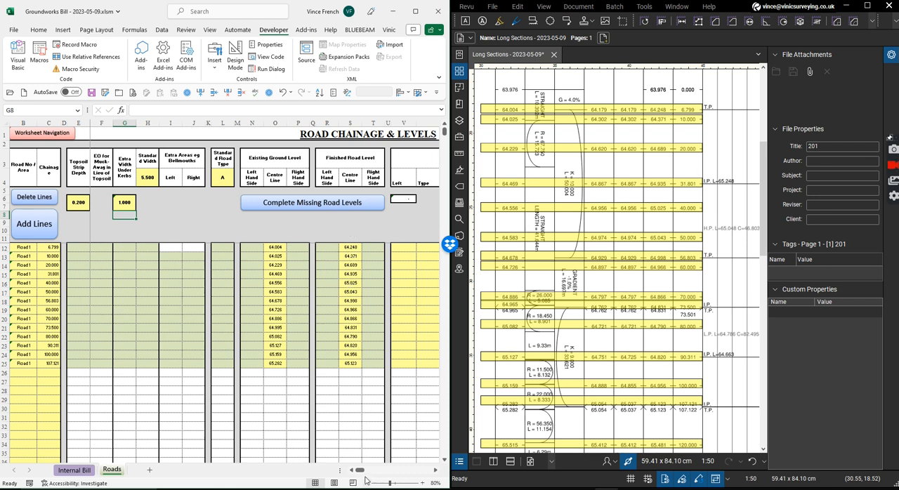
Examine the calculated cut and fill, topsoil strip, road area and paths and verges quantities for Road 1.
{"action": "left_click_drag", "start_coordinate": [362, 475], "coordinate": [372, 473]}
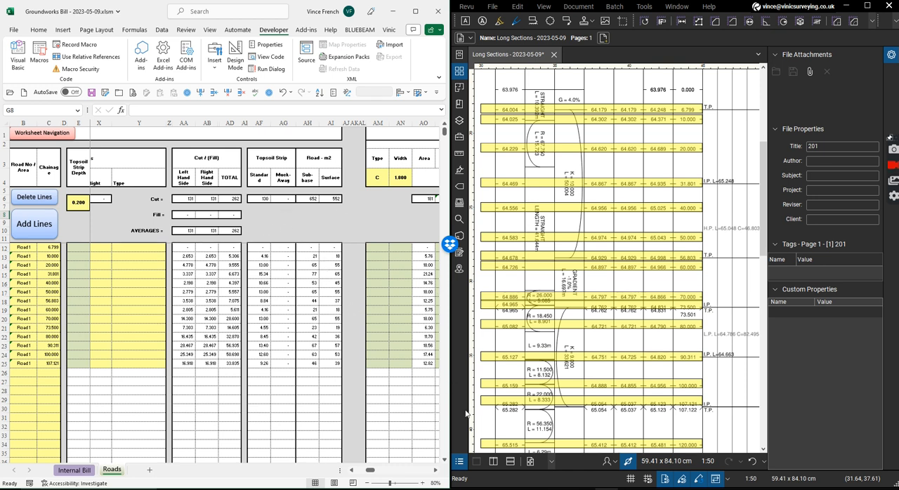
{"action": "left_click_drag", "start_coordinate": [375, 470], "coordinate": [373, 472]}
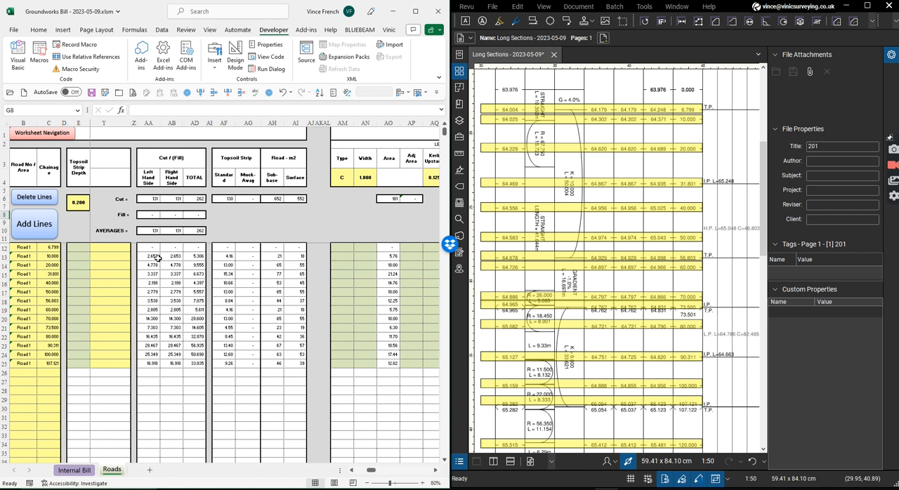
{"action": "left_click_drag", "start_coordinate": [372, 473], "coordinate": [379, 476]}
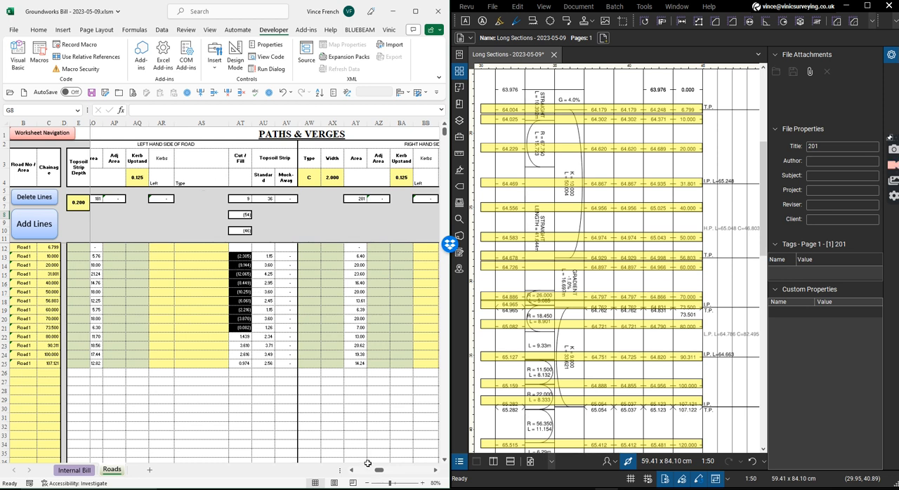
Enter the left hand finished road levels 64.179, 64.302, 64.62 and 64.867 in cells R12 to R15.
{"action": "left_click_drag", "start_coordinate": [378, 469], "coordinate": [367, 474]}
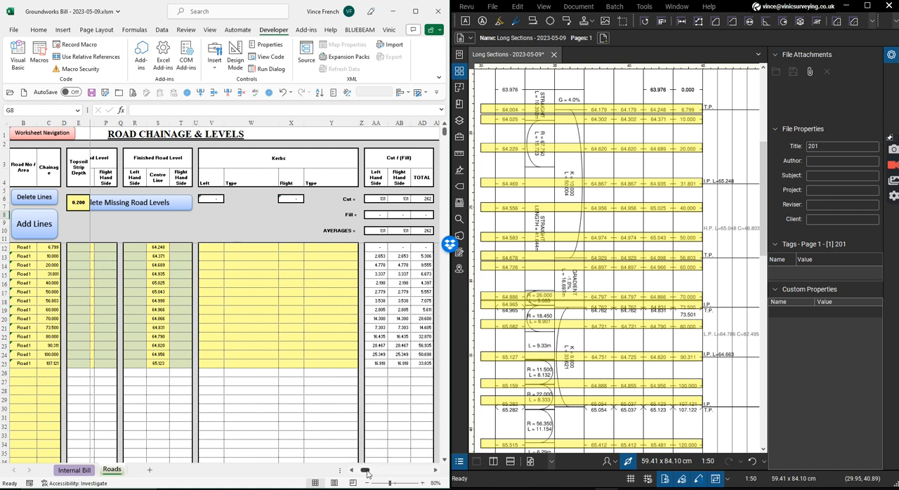
{"action": "left_click", "coordinate": [140, 249]}
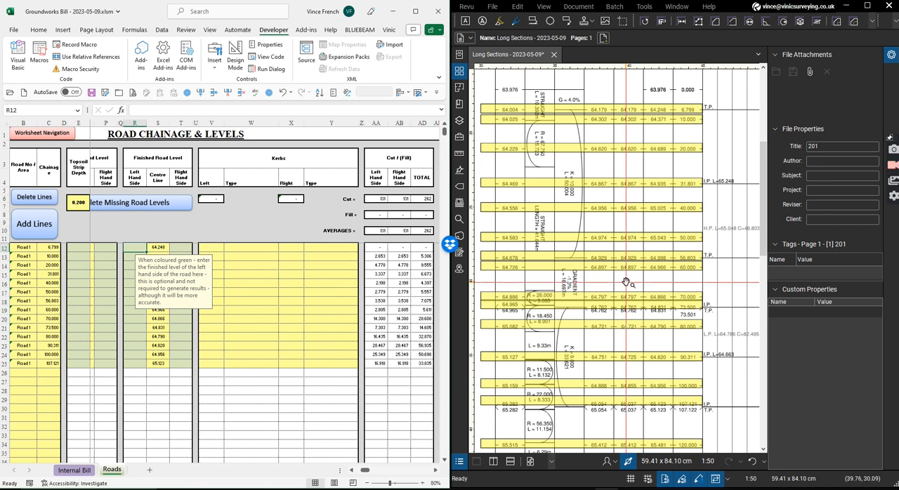
{"action": "type", "text": "64.179"}
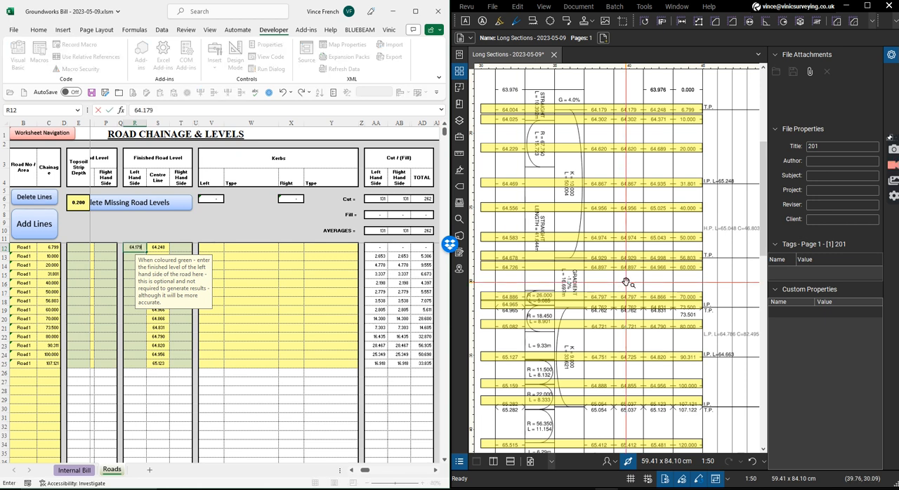
{"action": "key", "text": "Return"}
{"action": "type", "text": "64.302"}
{"action": "key", "text": "Return"}
{"action": "type", "text": "64.62"}
{"action": "key", "text": "Return"}
{"action": "type", "text": "64.867"}
{"action": "key", "text": "Return"}
Enter the left hand finished road levels 64.956, 64.974, 64.929 and 64.897 in cells R16 to R19.
{"action": "type", "text": "64.956"}
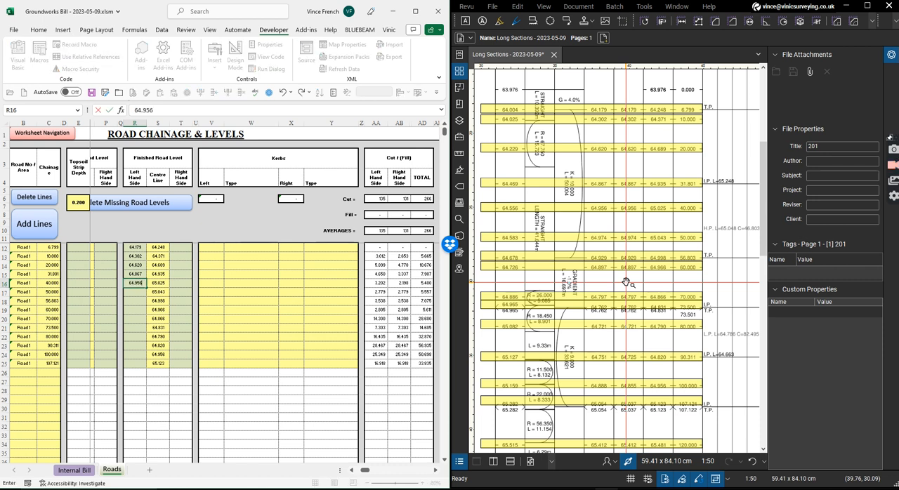
{"action": "key", "text": "Return"}
{"action": "type", "text": "64.974"}
{"action": "key", "text": "Return"}
{"action": "type", "text": "64.92"}
{"action": "key", "text": "Return"}
{"action": "type", "text": "64.897"}
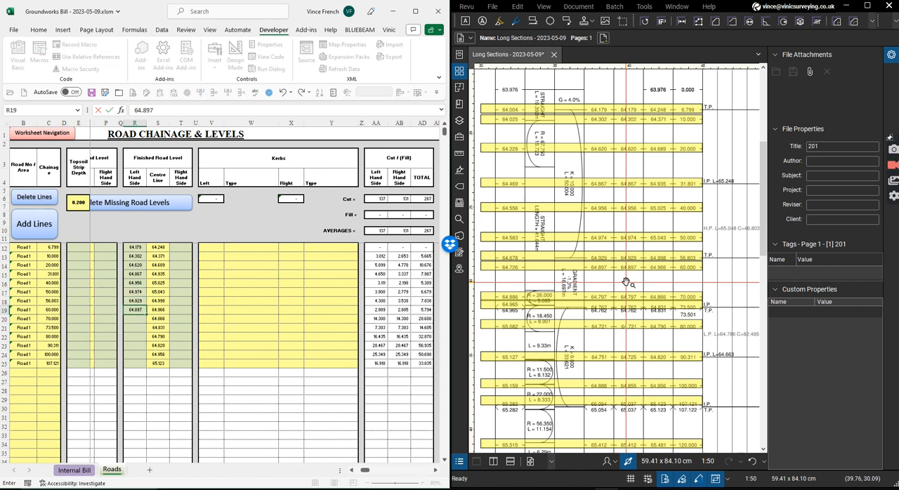
{"action": "key", "text": "Return"}
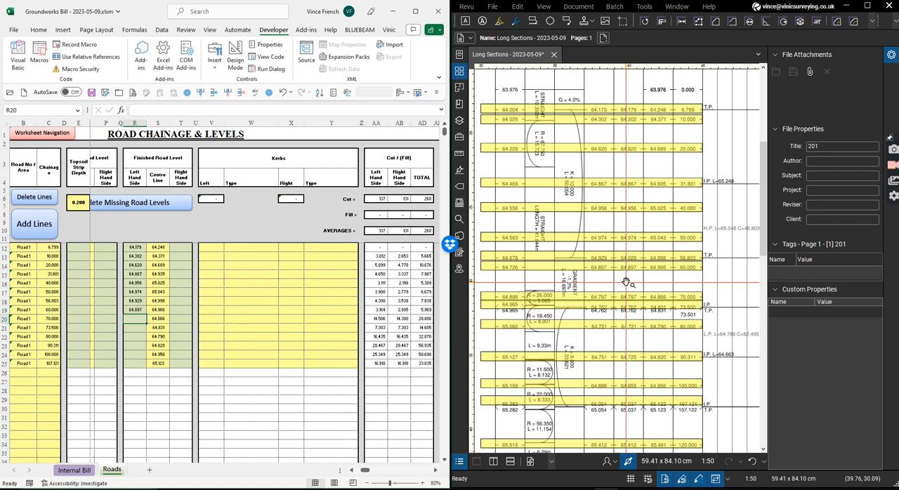
Enter the left hand finished road levels 64.797, 64.762 and 64.721 in cells R20 to R22.
{"action": "type", "text": "64.797"}
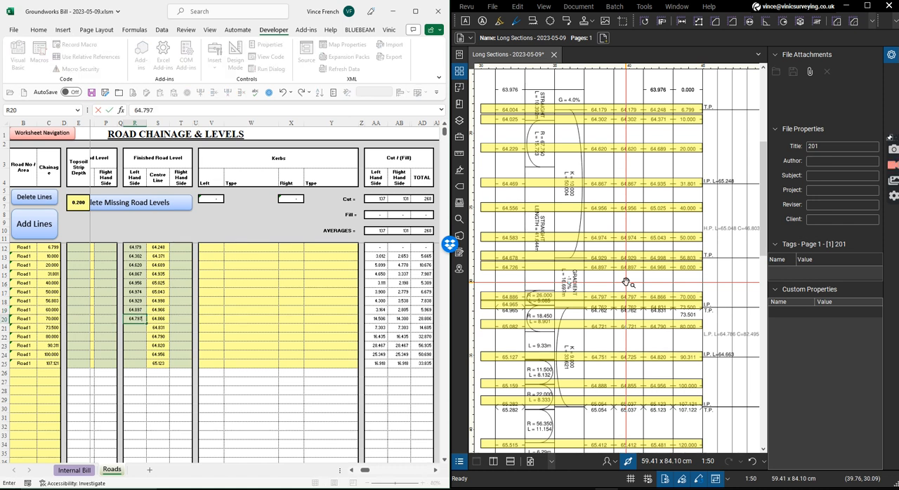
{"action": "key", "text": "Return"}
{"action": "type", "text": "64.762"}
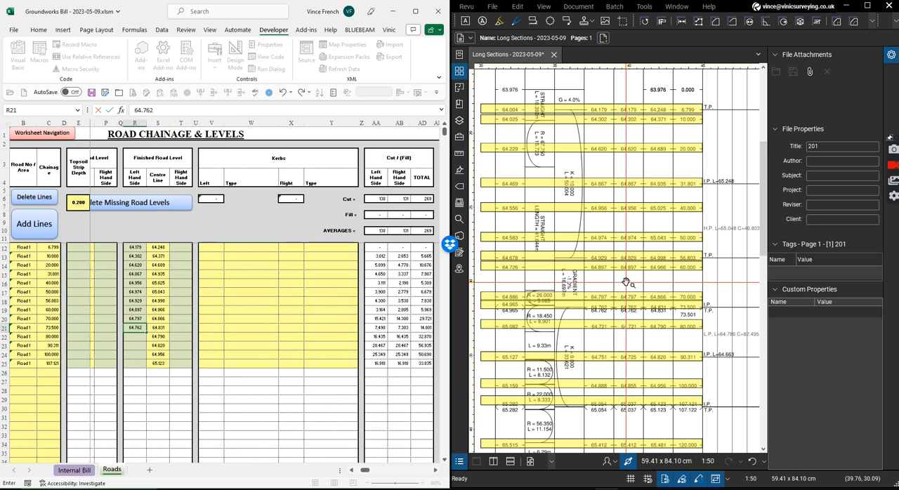
{"action": "key", "text": "Return"}
{"action": "type", "text": "64.721"}
{"action": "key", "text": "Return"}
Enter the left hand finished road levels 64.725, 64.855 and 65.037 in cells R23 to R25.
{"action": "type", "text": "64.7"}
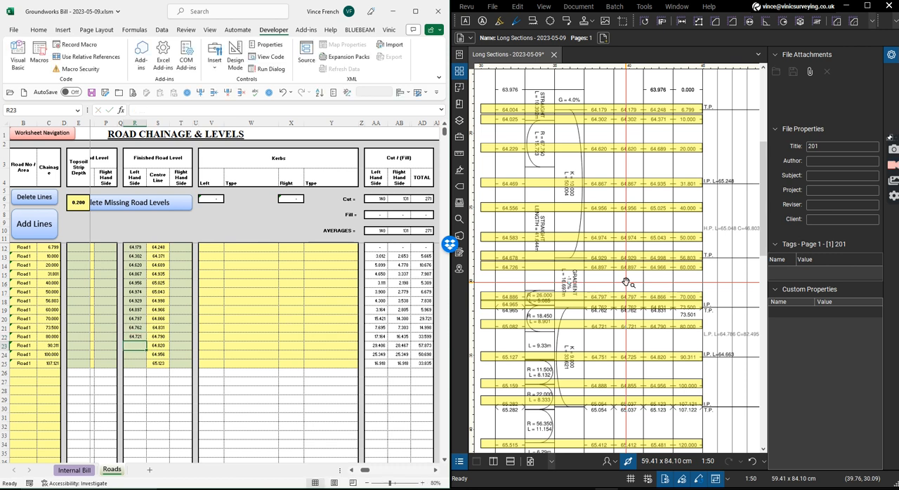
{"action": "type", "text": "25"}
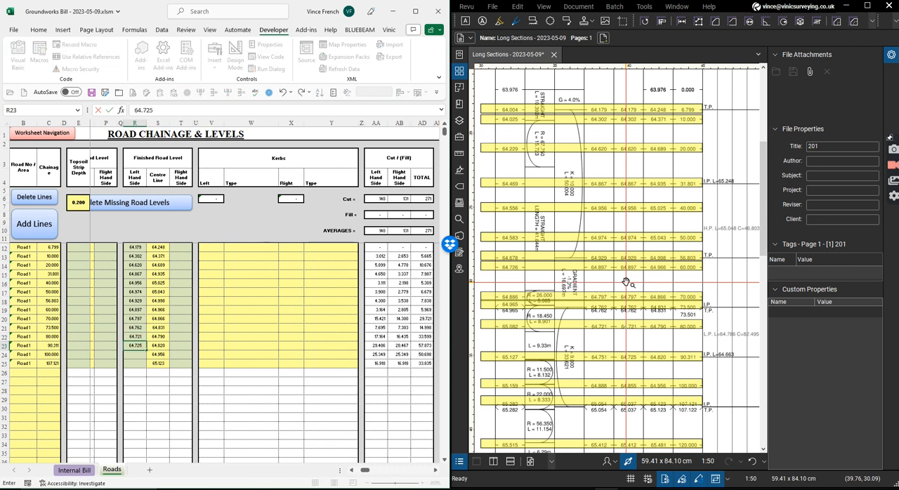
{"action": "key", "text": "Return"}
{"action": "type", "text": "64.855"}
{"action": "key", "text": "Return"}
{"action": "type", "text": "65.037"}
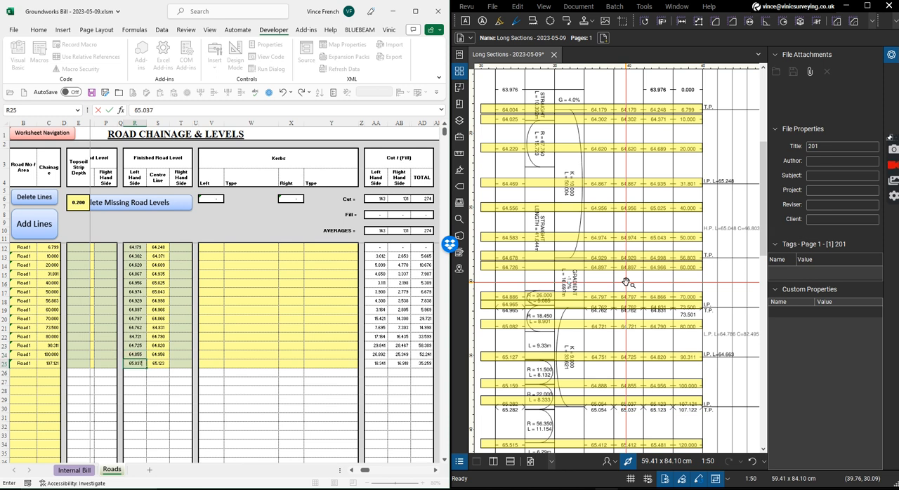
{"action": "key", "text": "Return"}
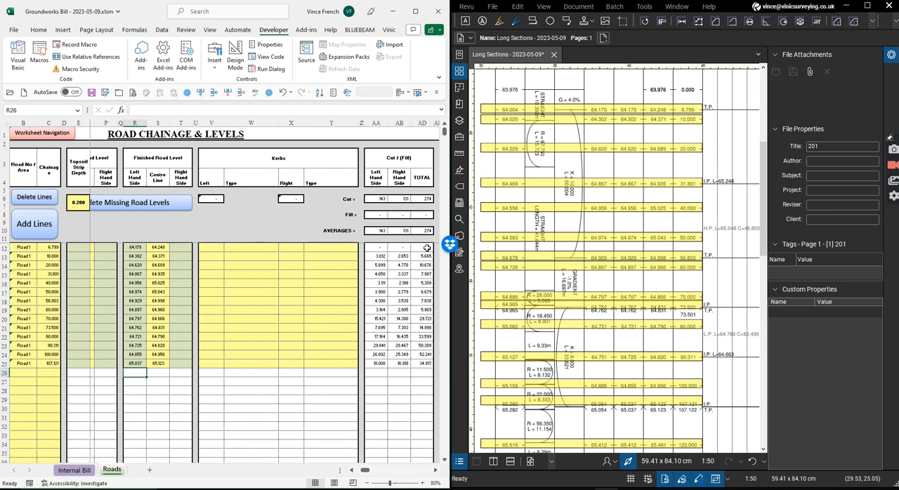
Copy the left hand finished road levels in R12 to R25 and paste them as values into the right hand side column from T12.
{"action": "left_click_drag", "start_coordinate": [144, 248], "coordinate": [144, 364]}
{"action": "right_click", "coordinate": [144, 364]}
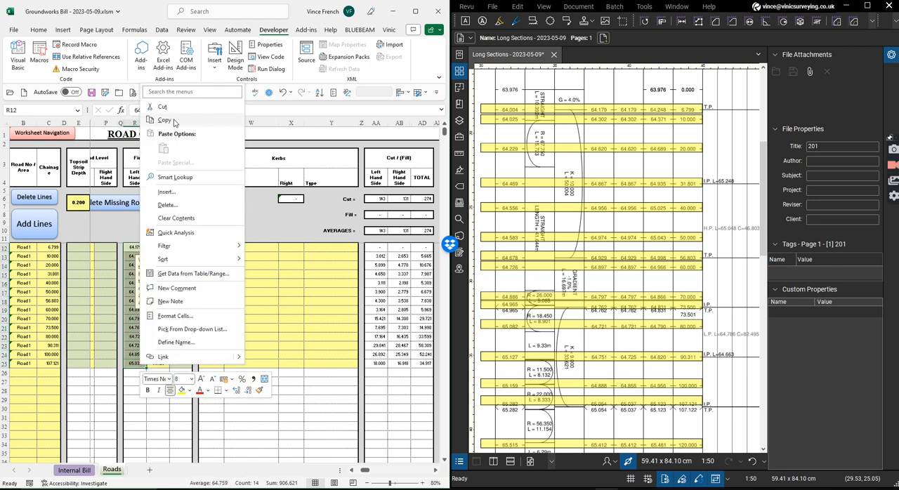
{"action": "left_click", "coordinate": [174, 123]}
{"action": "right_click", "coordinate": [180, 249]}
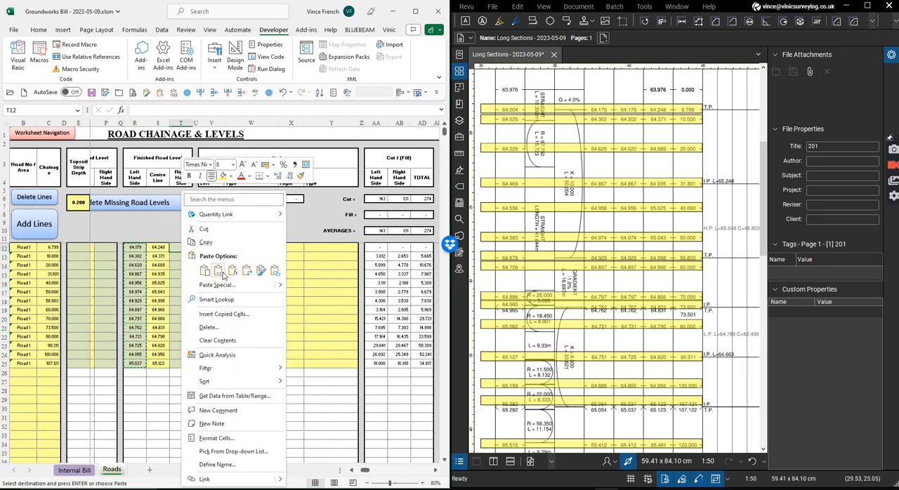
{"action": "left_click", "coordinate": [223, 274]}
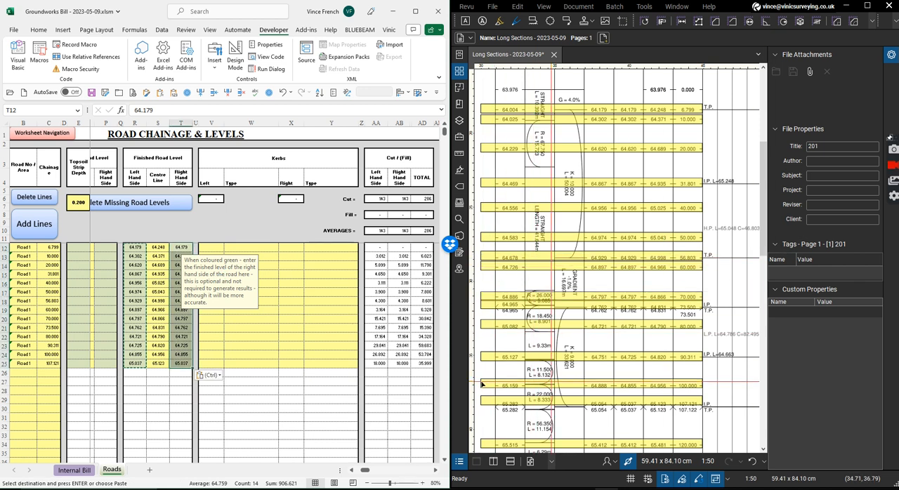
Change the right hand finished road levels for chainages 60 and 56.803 in cells T19 and T18 to 65.
{"action": "left_click", "coordinate": [181, 321]}
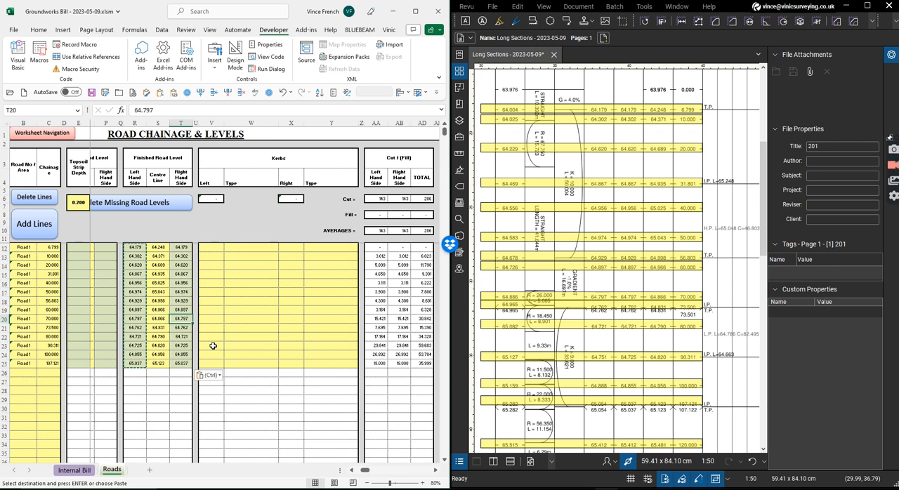
{"action": "key", "text": "Up"}
{"action": "type", "text": "65"}
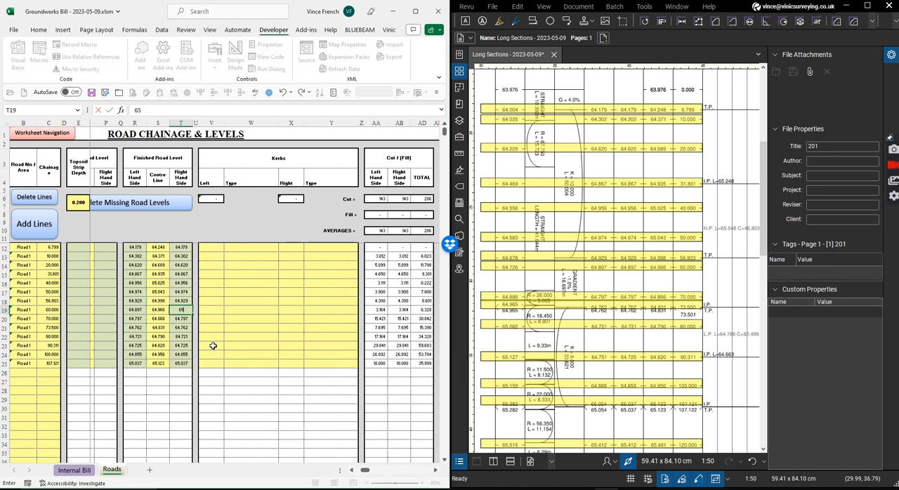
{"action": "key", "text": "Up"}
{"action": "type", "text": "65"}
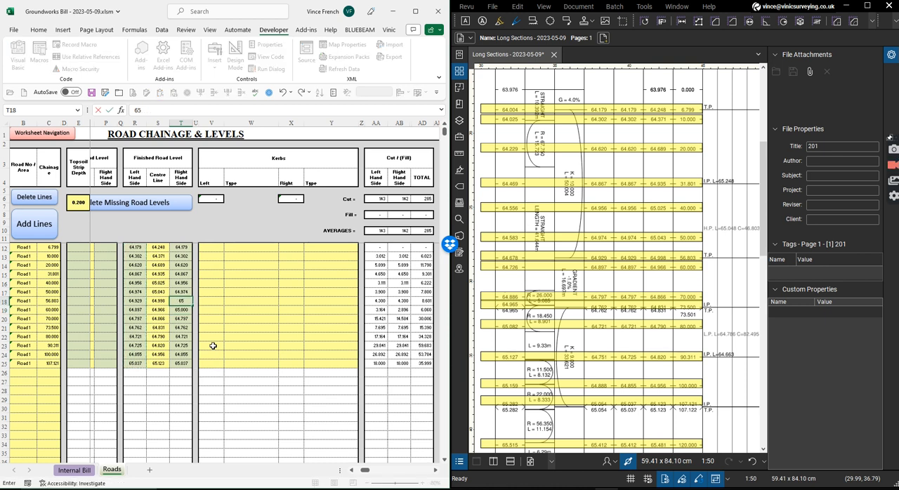
{"action": "key", "text": "Up"}
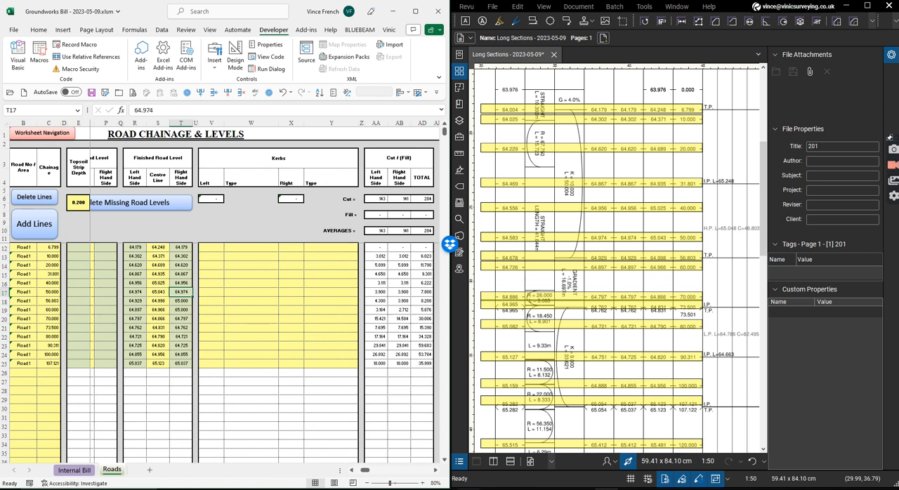
Enter 13 as the right bellmouth extra area for chainages 56.803, 60 and 70 in cells J18 to J20.
{"action": "left_click_drag", "start_coordinate": [363, 470], "coordinate": [360, 470]}
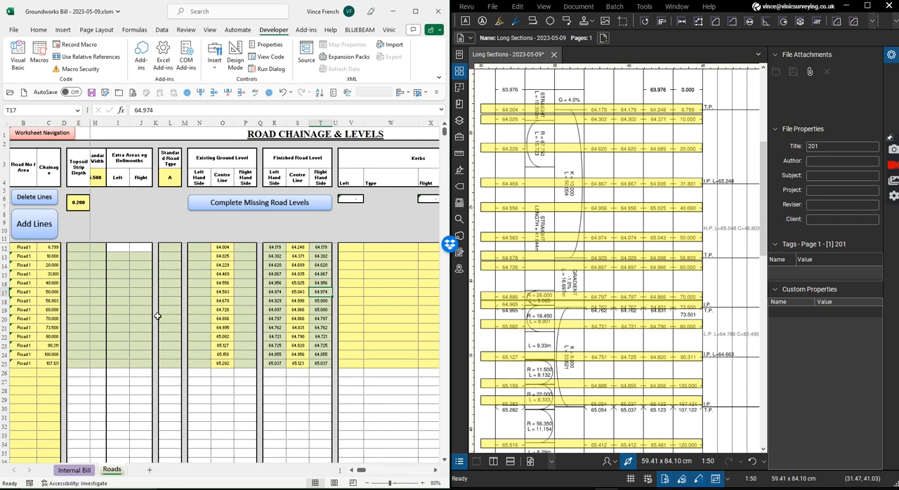
{"action": "left_click", "coordinate": [142, 300]}
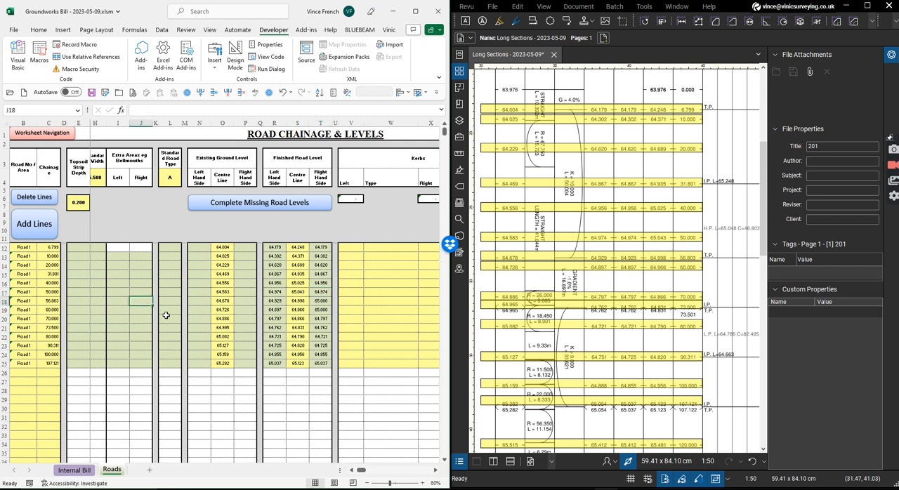
{"action": "type", "text": "2"}
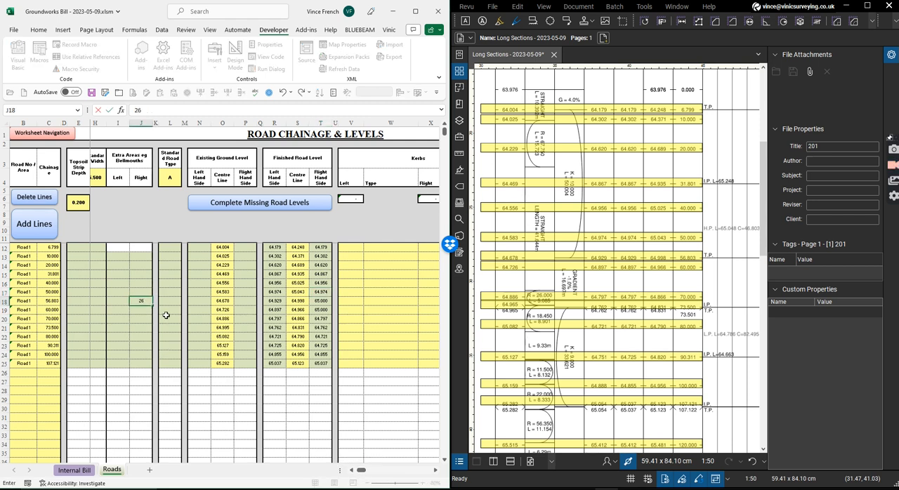
{"action": "type", "text": "6"}
{"action": "key", "text": "Return"}
{"action": "type", "text": "13"}
{"action": "key", "text": "Return"}
{"action": "type", "text": "13"}
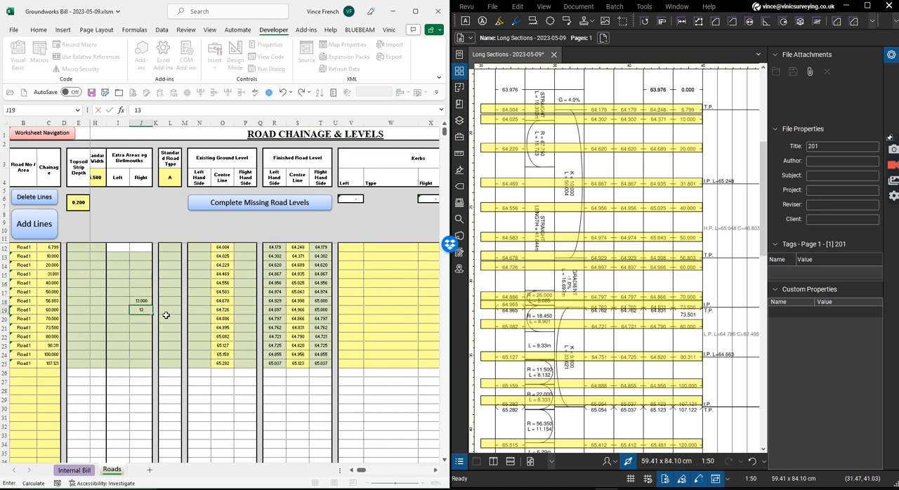
{"action": "key", "text": "Return"}
{"action": "type", "text": "13"}
{"action": "key", "text": "Return"}
Check the cut and fill and standard topsoil strip quantities along the chainage 60 row, going to cell AF19.
{"action": "key", "text": "Up"}
{"action": "key", "text": "Up"}
{"action": "key", "text": "Right"}
{"action": "key", "text": "Right"}
{"action": "key", "text": "Right"}
{"action": "key", "text": "Right"}
{"action": "key", "text": "Right"}
{"action": "key", "text": "Right"}
{"action": "key", "text": "Right"}
{"action": "key", "text": "Right"}
{"action": "key", "text": "Right"}
{"action": "key", "text": "Right"}
{"action": "key", "text": "Right"}
{"action": "key", "text": "Right"}
{"action": "key", "text": "Right"}
{"action": "key", "text": "Right"}
{"action": "key", "text": "Right"}
{"action": "key", "text": "Right"}
{"action": "key", "text": "Right"}
{"action": "key", "text": "Right"}
{"action": "key", "text": "Right"}
{"action": "key", "text": "Right"}
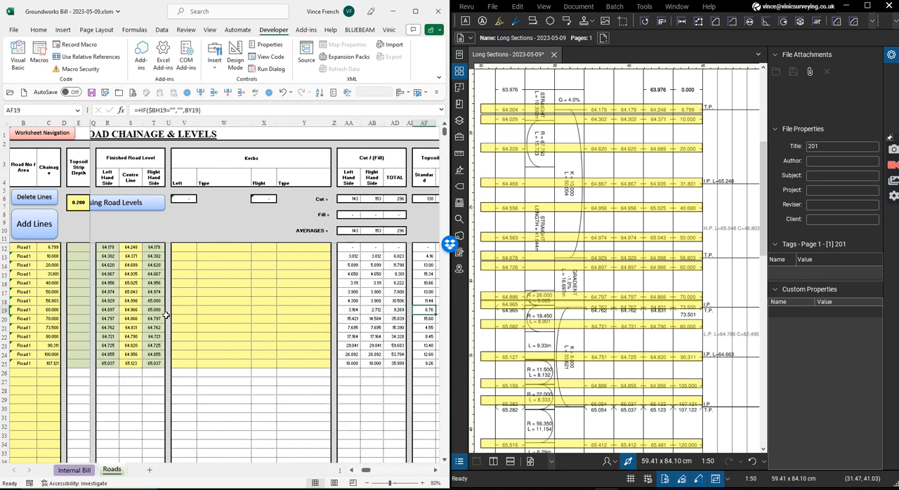
{"action": "key", "text": "Right"}
{"action": "key", "text": "Right"}
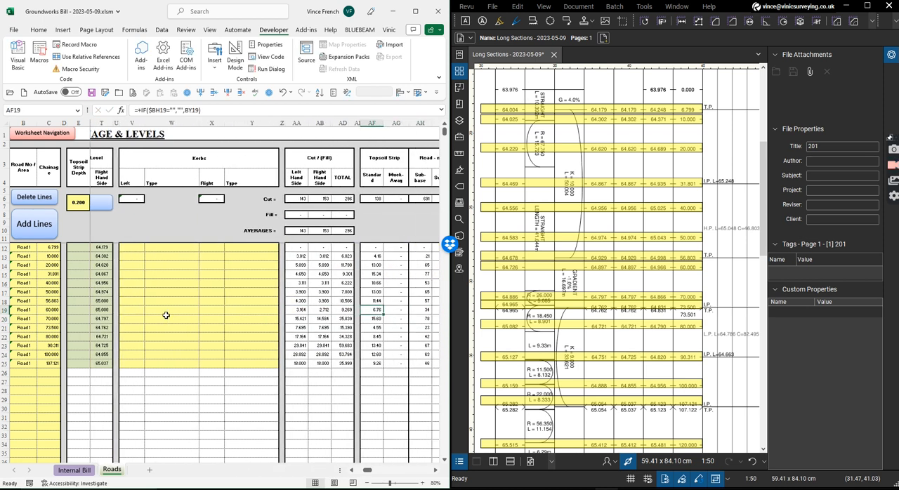
Look over the chainage 60 row from the topsoil strip back across the cut and fill to the kerbs in W19.
{"action": "key", "text": "Right"}
{"action": "key", "text": "Right"}
{"action": "key", "text": "Left"}
{"action": "key", "text": "Left"}
{"action": "key", "text": "Left"}
{"action": "key", "text": "Left"}
{"action": "key", "text": "Left"}
{"action": "key", "text": "Left"}
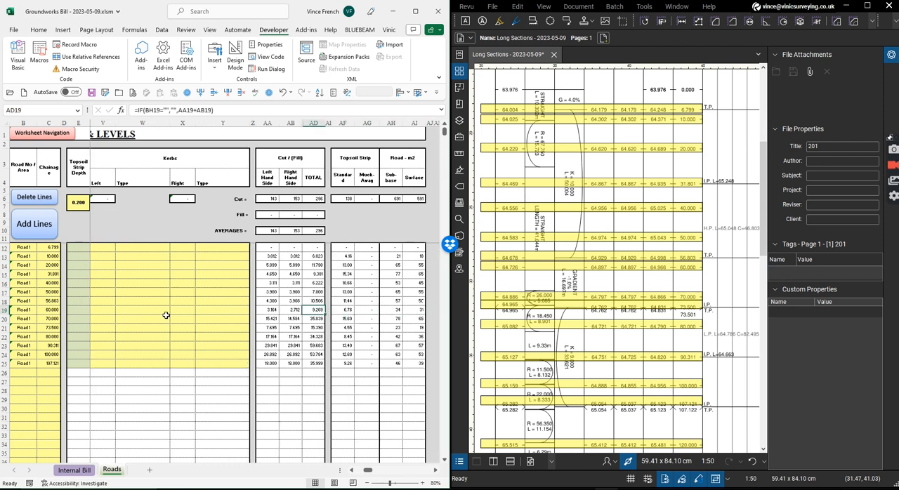
{"action": "key", "text": "Left"}
{"action": "key", "text": "Left"}
{"action": "key", "text": "Left"}
{"action": "key", "text": "Left"}
{"action": "key", "text": "Left"}
{"action": "key", "text": "Left"}
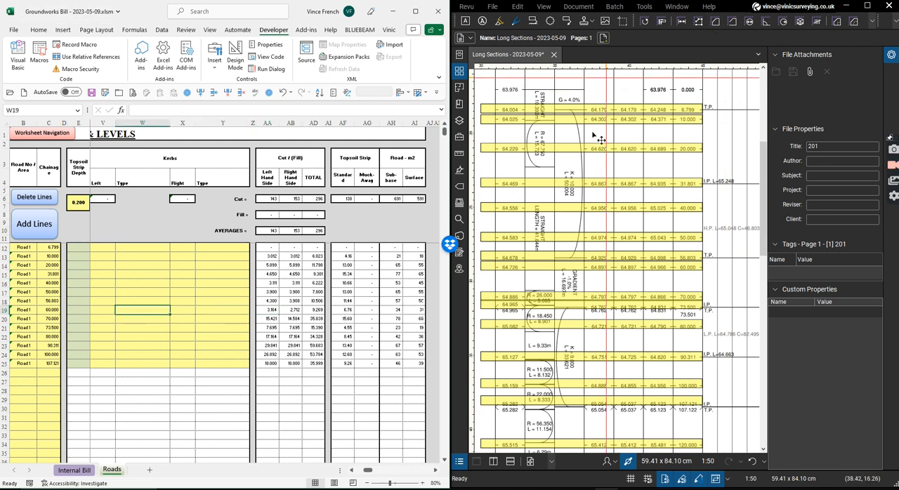
Maximize the workbook window and enter B as the road type for chainages 80 to 107.121 in cells L22 to L25.
{"action": "left_click", "coordinate": [415, 11]}
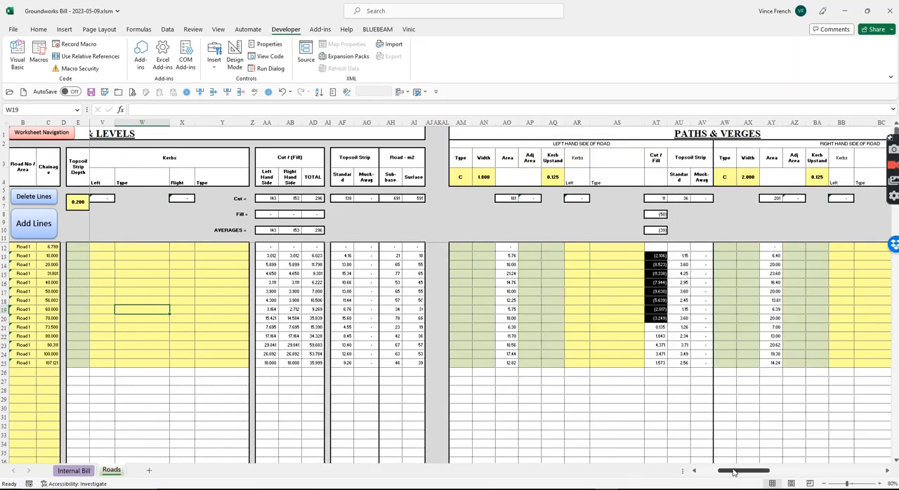
{"action": "left_click_drag", "start_coordinate": [734, 473], "coordinate": [714, 473]}
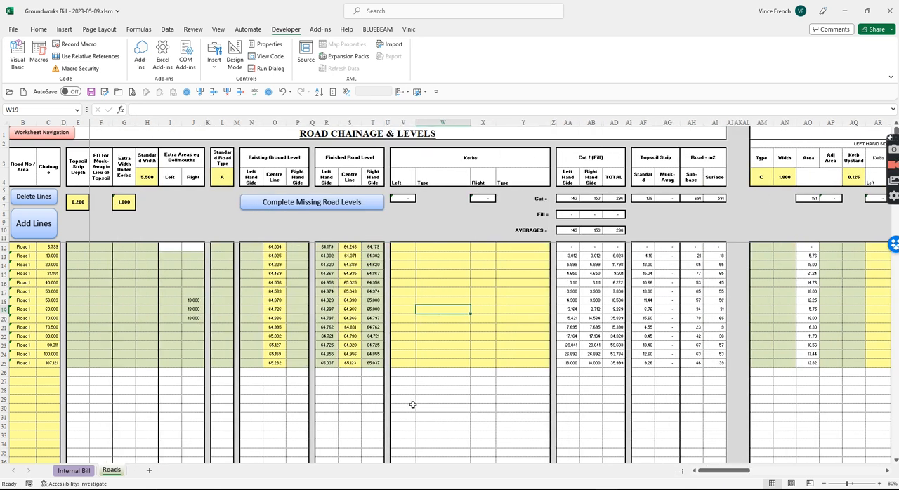
{"action": "left_click", "coordinate": [229, 336]}
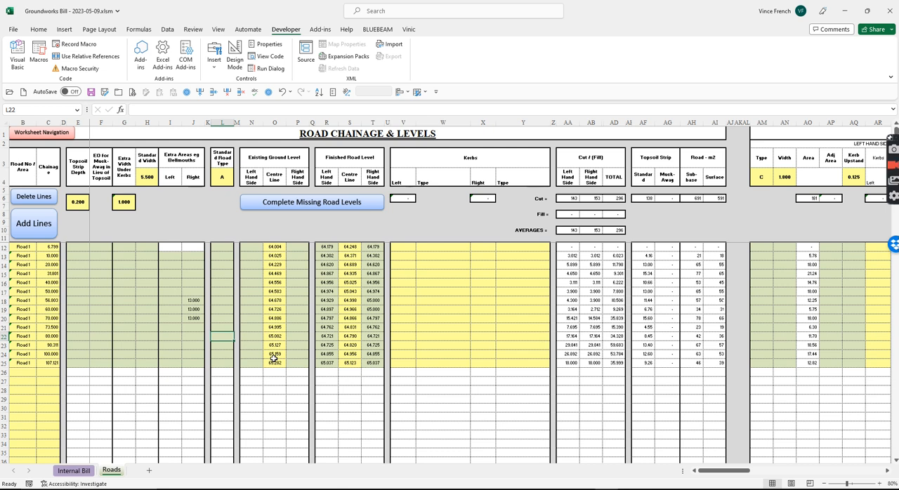
{"action": "type", "text": "B"}
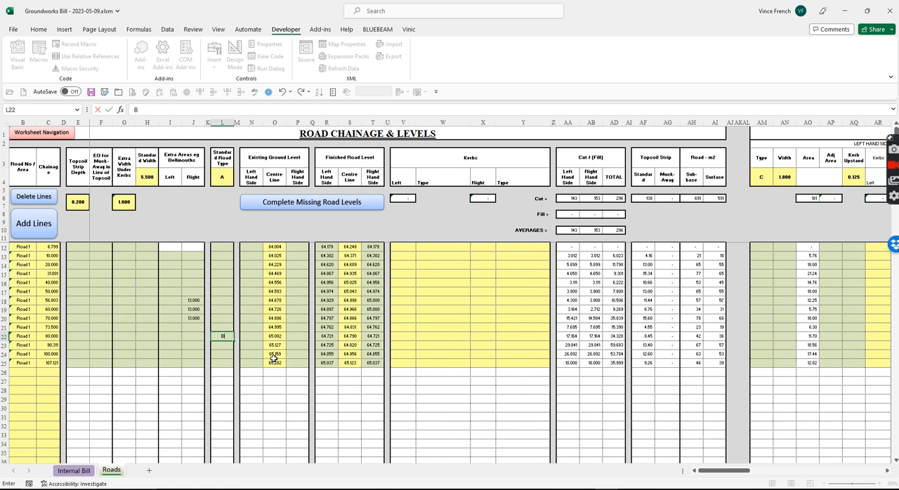
{"action": "key", "text": "Return"}
{"action": "type", "text": "B"}
{"action": "key", "text": "Return"}
{"action": "type", "text": "B"}
{"action": "key", "text": "Return"}
{"action": "type", "text": "B"}
{"action": "key", "text": "Return"}
Clear the road type for chainage 107.121 in L25 and enter B again.
{"action": "left_click", "coordinate": [228, 321]}
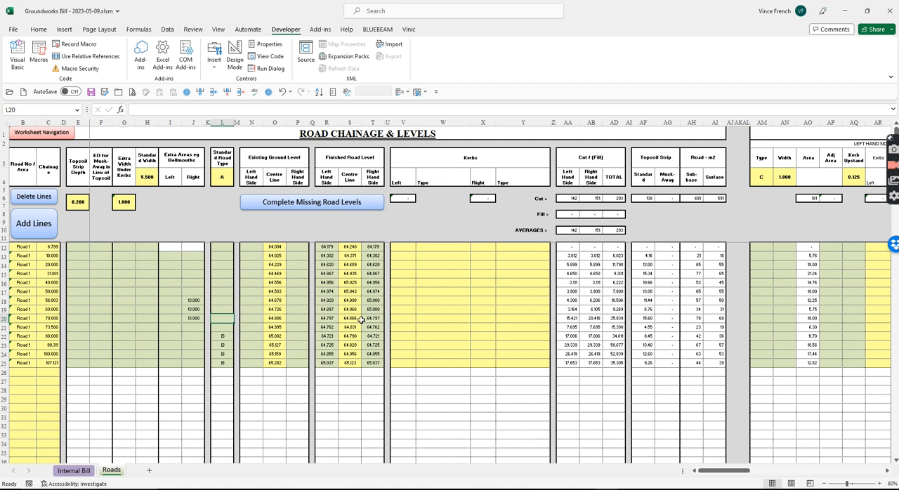
{"action": "left_click", "coordinate": [224, 363]}
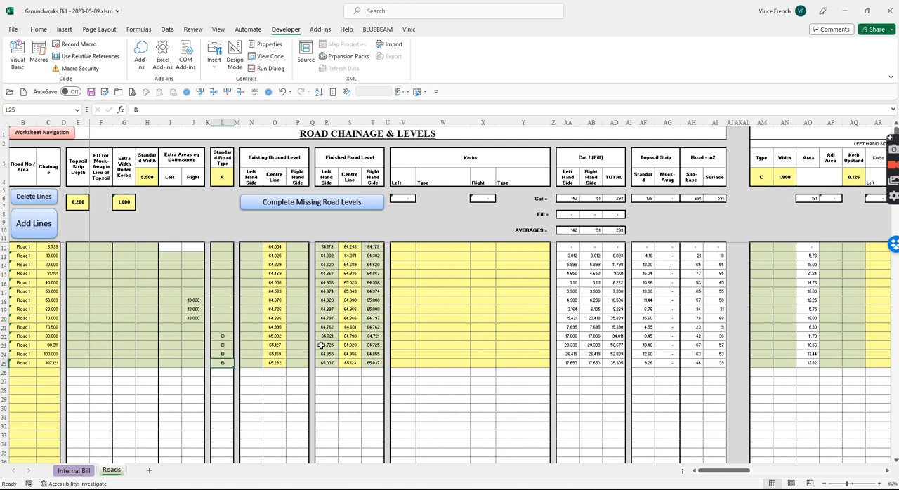
{"action": "key", "text": "Delete"}
{"action": "type", "text": "B"}
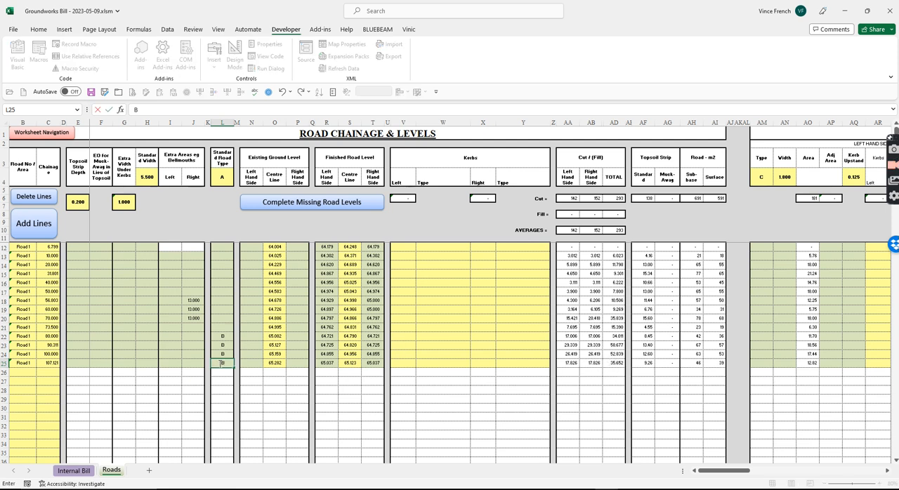
{"action": "key", "text": "Return"}
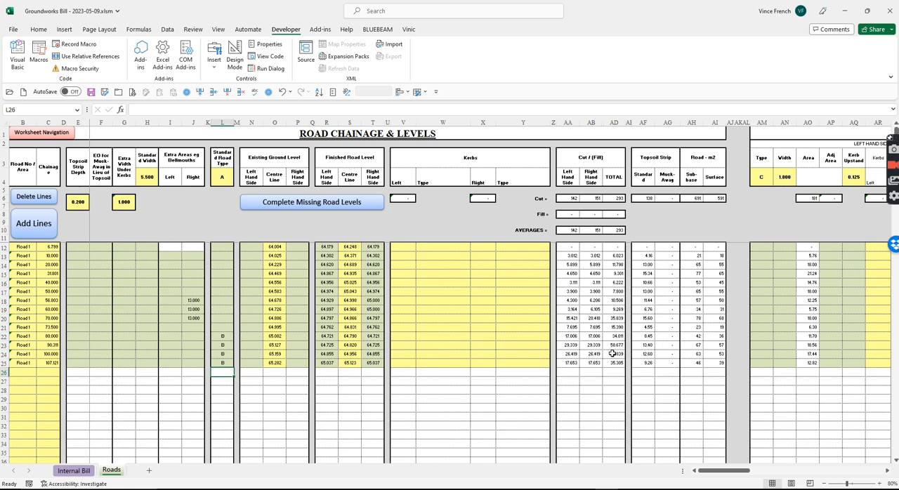
Check the Adoptable Roads quantities and rates in the Internal Bill sheet and return to the Roads sheet.
{"action": "mouse_move", "coordinate": [741, 470]}
{"action": "left_mouse_down"}
{"action": "mouse_move", "coordinate": [802, 469]}
{"action": "mouse_move", "coordinate": [725, 470]}
{"action": "left_mouse_up"}
{"action": "left_click", "coordinate": [73, 470]}
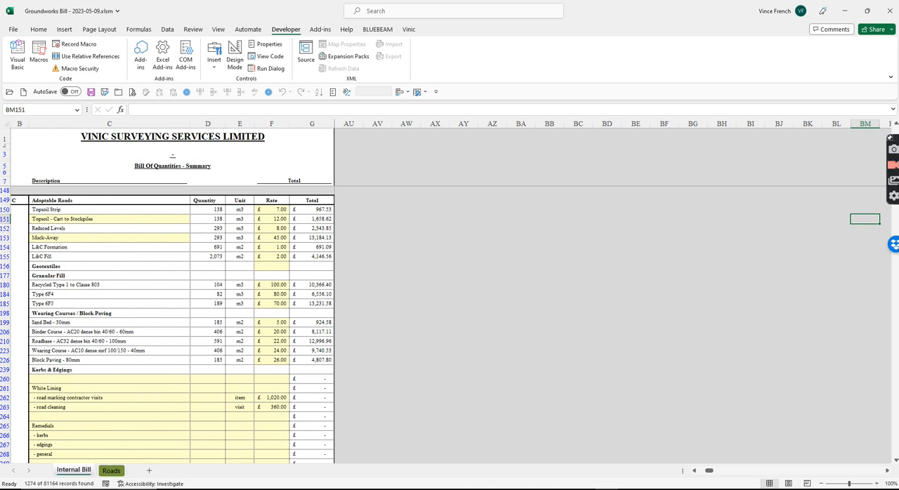
{"action": "left_click", "coordinate": [112, 471]}
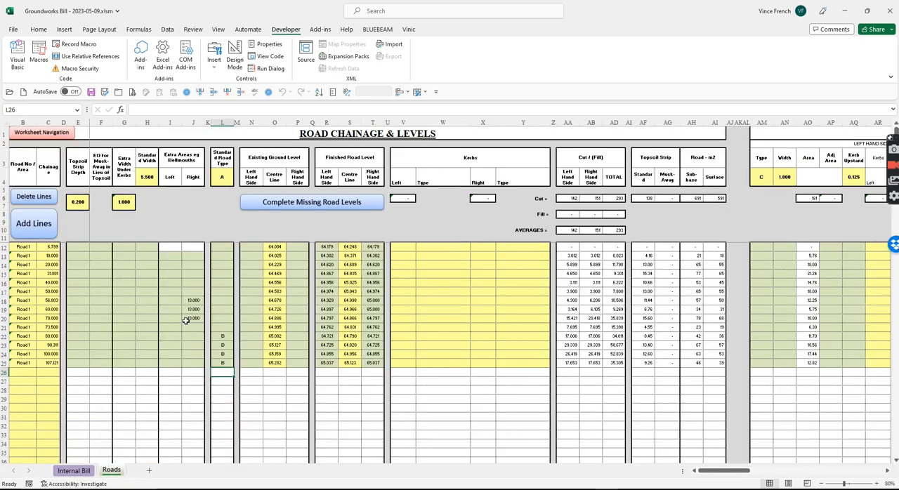
Enter 15 as the left bellmouth extra area for chainages 80 and 90.311 in cells I22 and I23.
{"action": "left_click", "coordinate": [170, 337]}
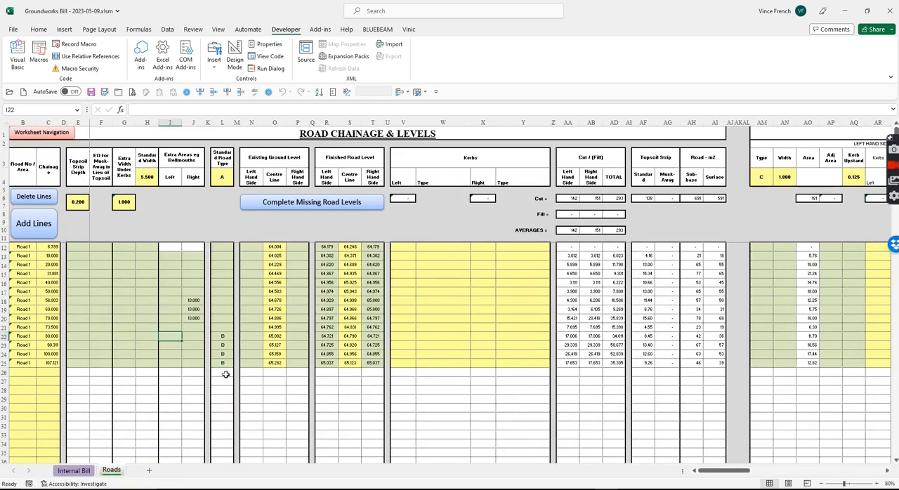
{"action": "type", "text": "15"}
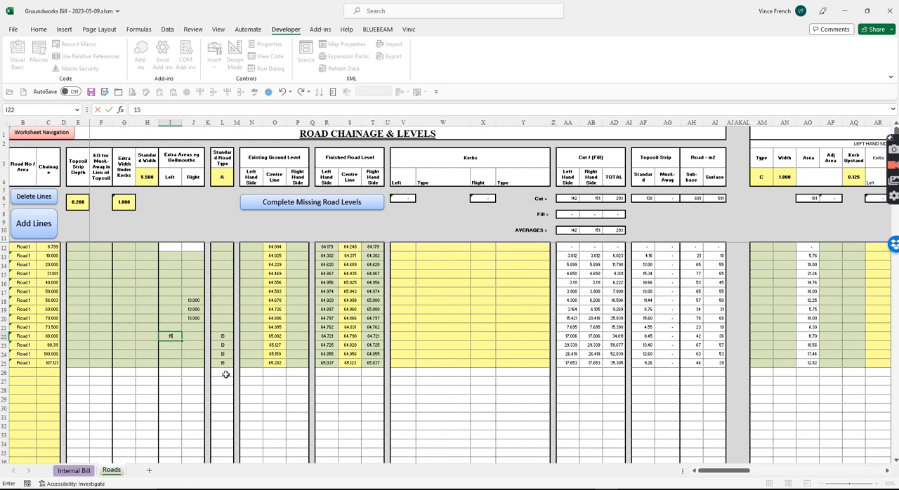
{"action": "key", "text": "Return"}
{"action": "type", "text": "15"}
{"action": "key", "text": "Return"}
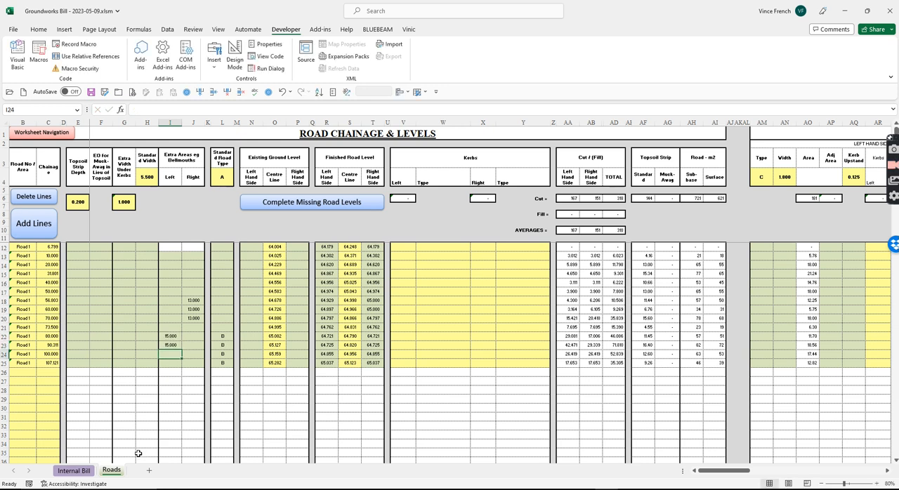
Compare the Internal Bill's Adoptable Roads quantities with the totals on the Roads sheet.
{"action": "left_click", "coordinate": [73, 470]}
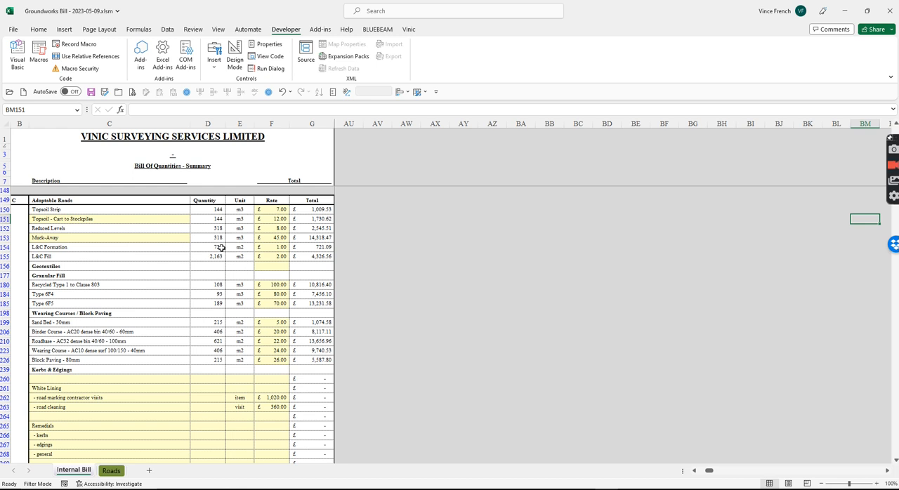
{"action": "left_click", "coordinate": [111, 471]}
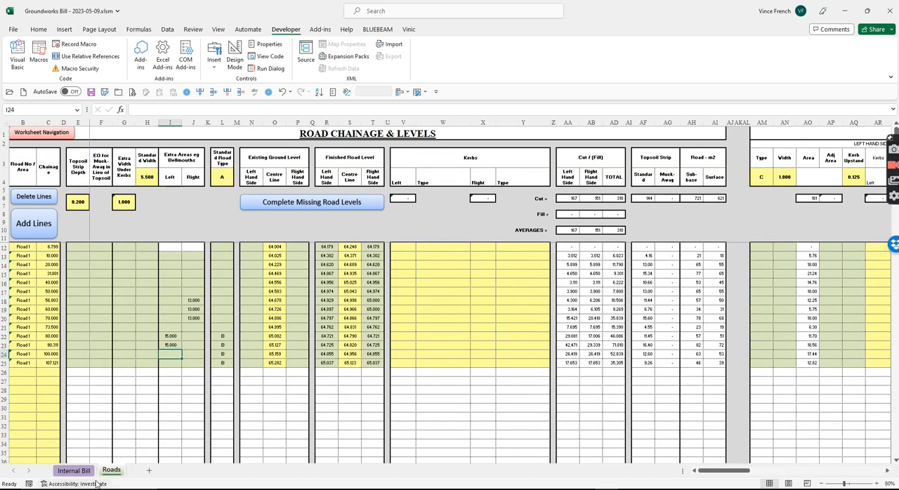
{"action": "left_click", "coordinate": [73, 471]}
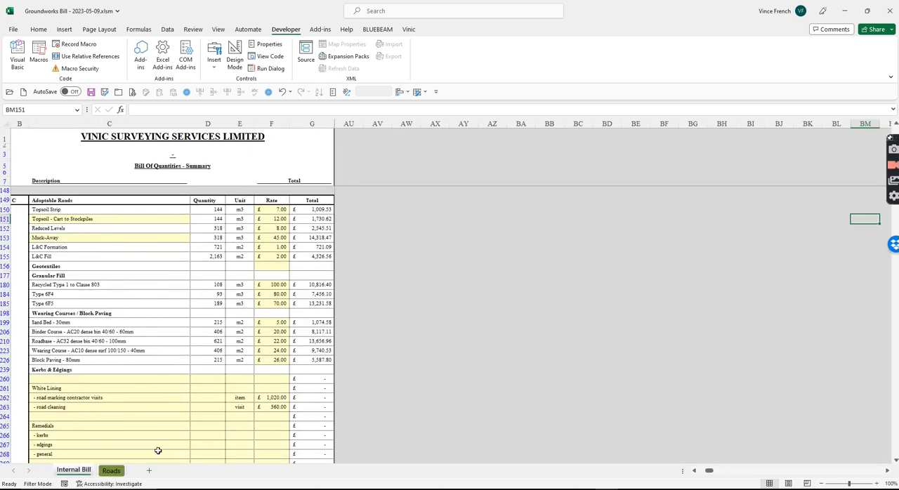
{"action": "left_click", "coordinate": [111, 470]}
Enter B as the road type for chainages 73.5 and 70 in cells L21 and L20.
{"action": "left_click", "coordinate": [222, 327]}
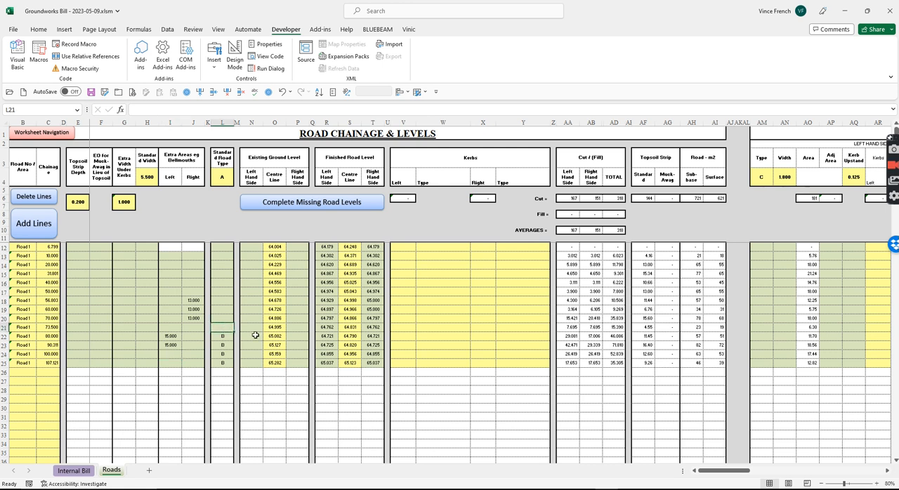
{"action": "type", "text": "B"}
{"action": "key", "text": "Up"}
{"action": "type", "text": "B"}
{"action": "key", "text": "Up"}
Check the granular fill and block paving quantities in the Internal Bill against the Roads sheet.
{"action": "left_click", "coordinate": [74, 470]}
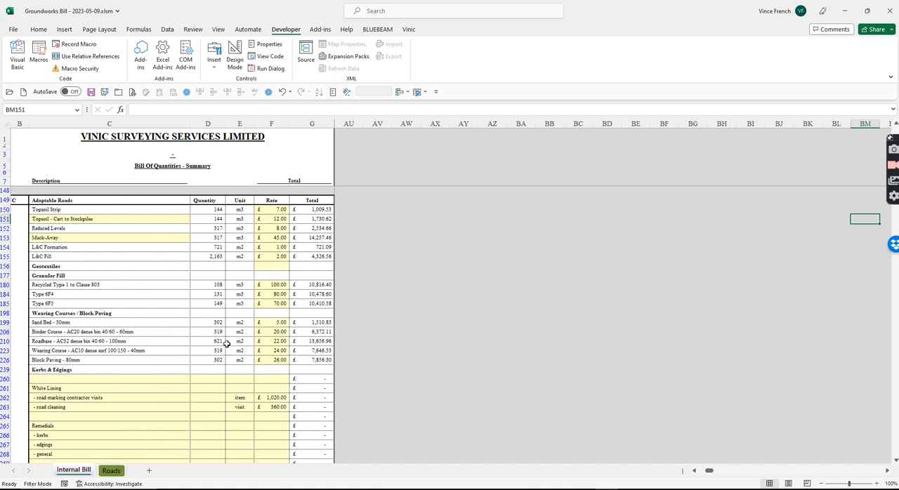
{"action": "left_click", "coordinate": [114, 470]}
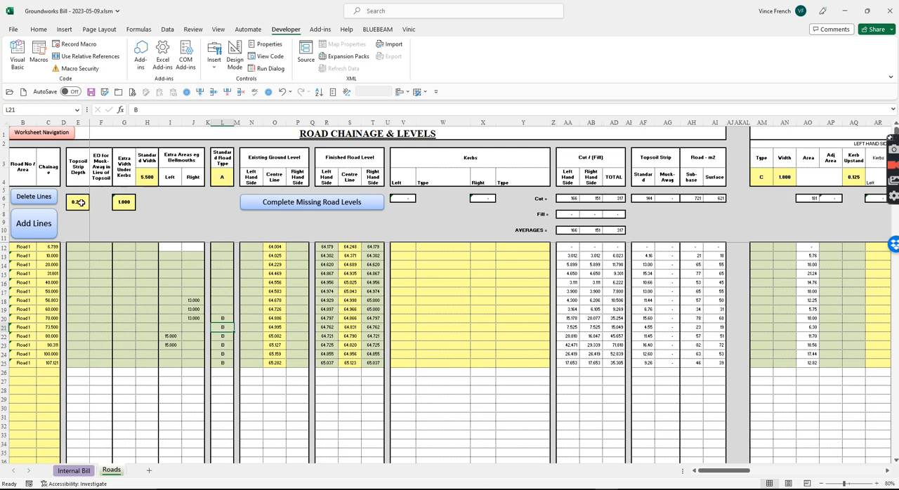
{"action": "left_click", "coordinate": [73, 470]}
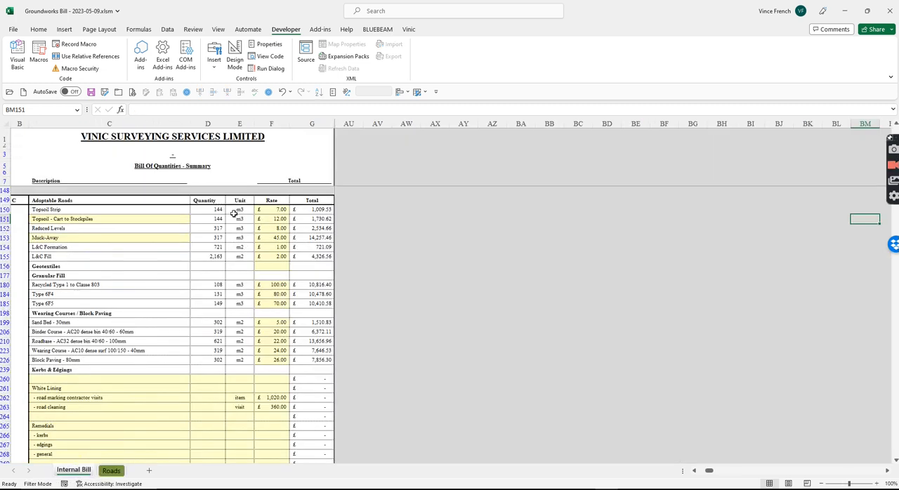
{"action": "left_click", "coordinate": [111, 470]}
Set the standard topsoil strip depth in E6 to 0.45 and check its effect on the Internal Bill quantities.
{"action": "left_click", "coordinate": [82, 201]}
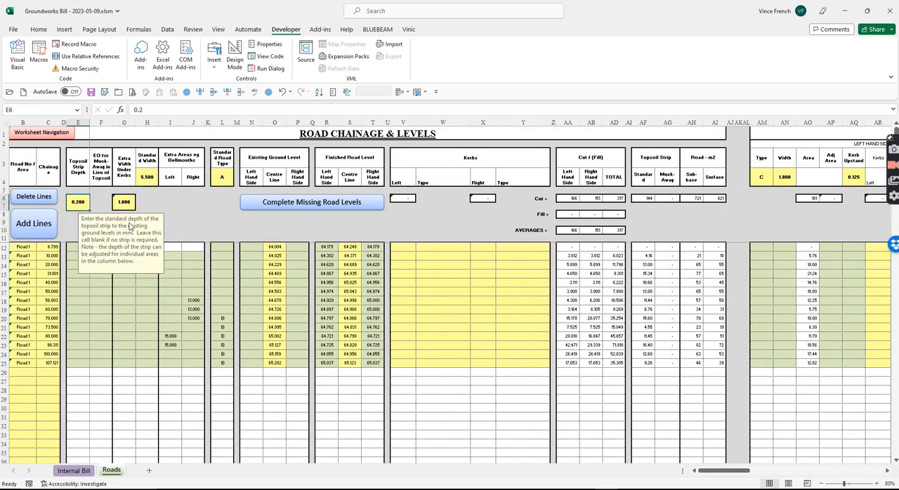
{"action": "type", "text": ".45"}
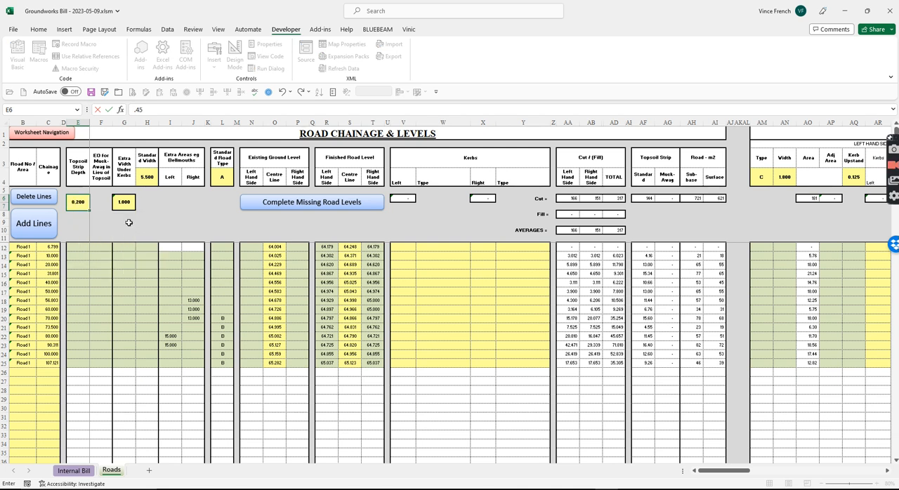
{"action": "key", "text": "Return"}
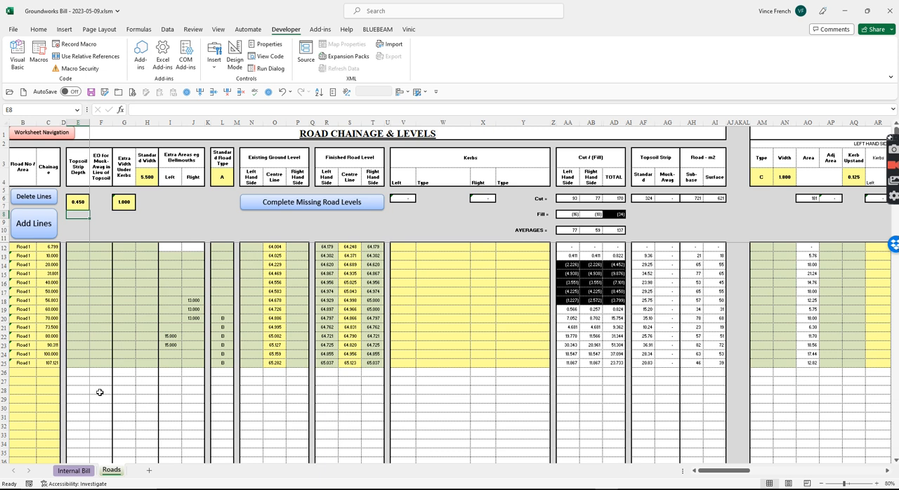
{"action": "left_click", "coordinate": [73, 471]}
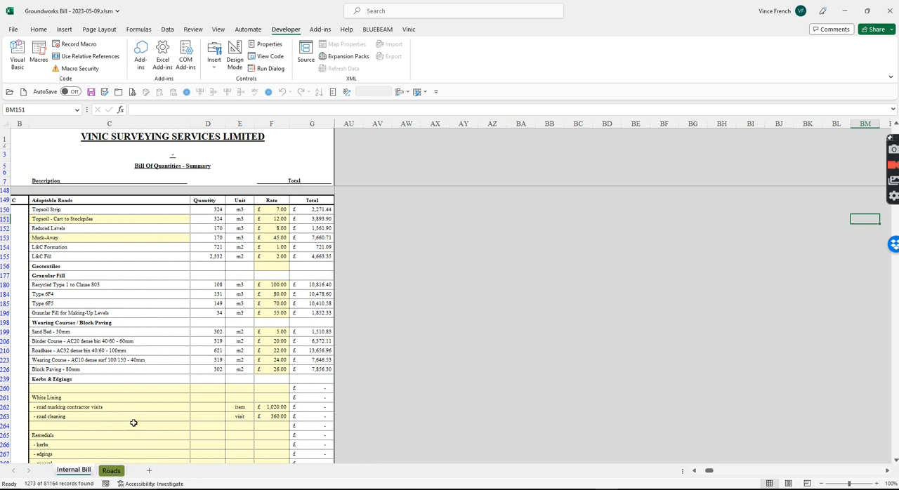
Rename the road from chainage 70 onwards as Road 2 in cell B20 of the Roads sheet.
{"action": "left_click", "coordinate": [113, 470]}
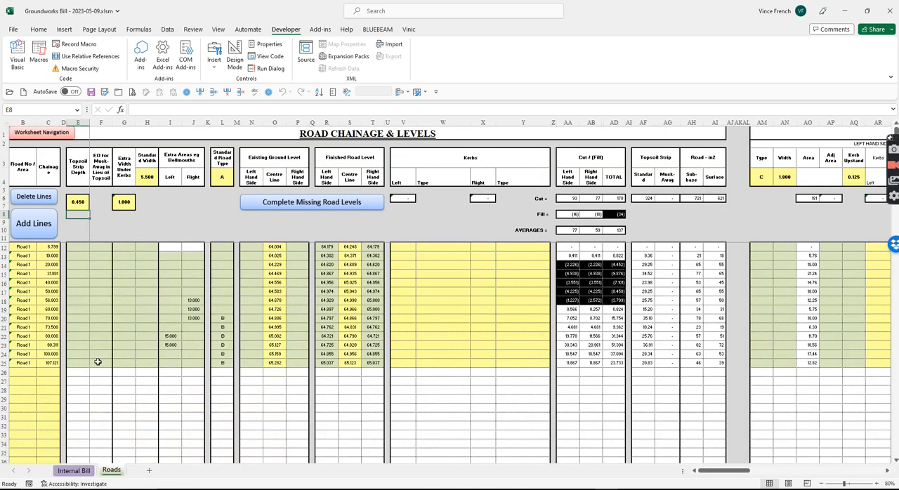
{"action": "left_click", "coordinate": [31, 321]}
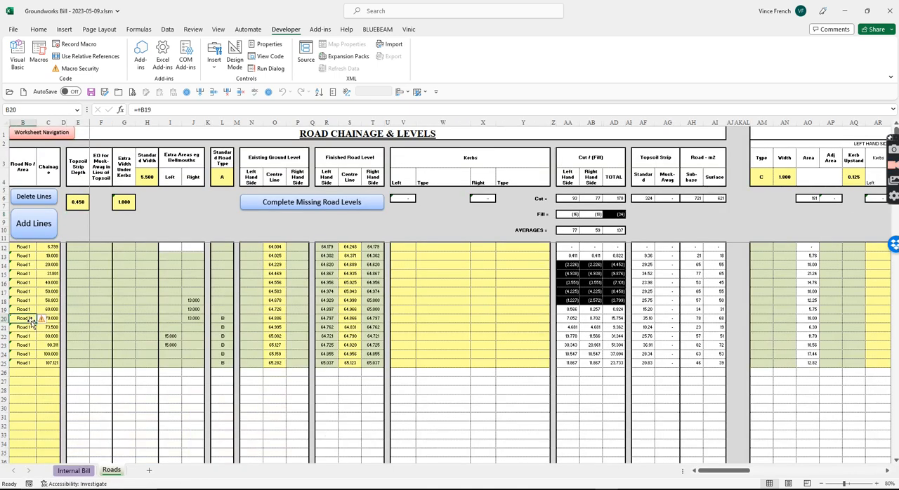
{"action": "type", "text": "Road 2"}
{"action": "key", "text": "Return"}
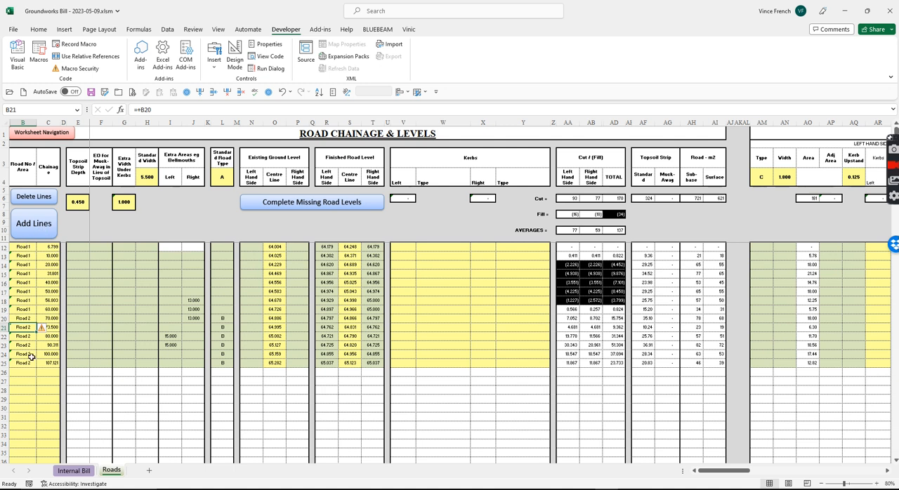
Generate the Road 1 and Road 2 quantity and cost breakdown beside the Adoptable Roads section of the Internal Bill.
{"action": "left_click", "coordinate": [73, 471]}
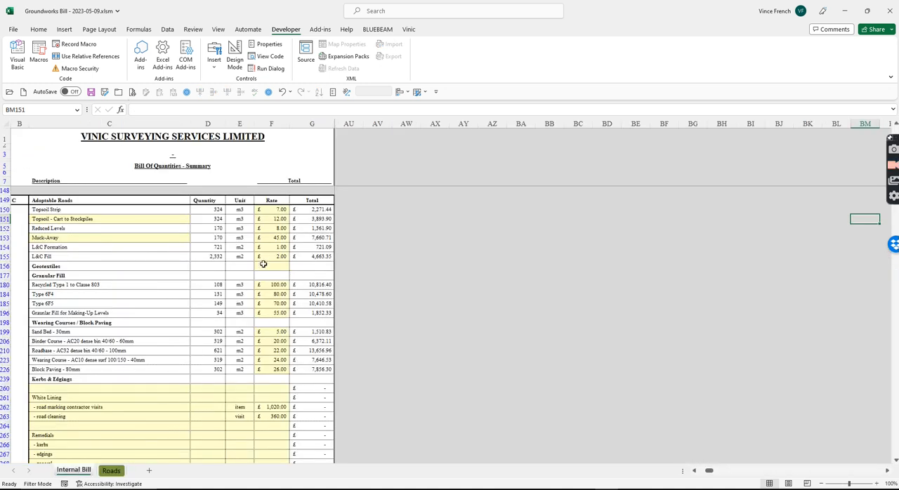
{"action": "left_click_drag", "start_coordinate": [708, 470], "coordinate": [699, 473]}
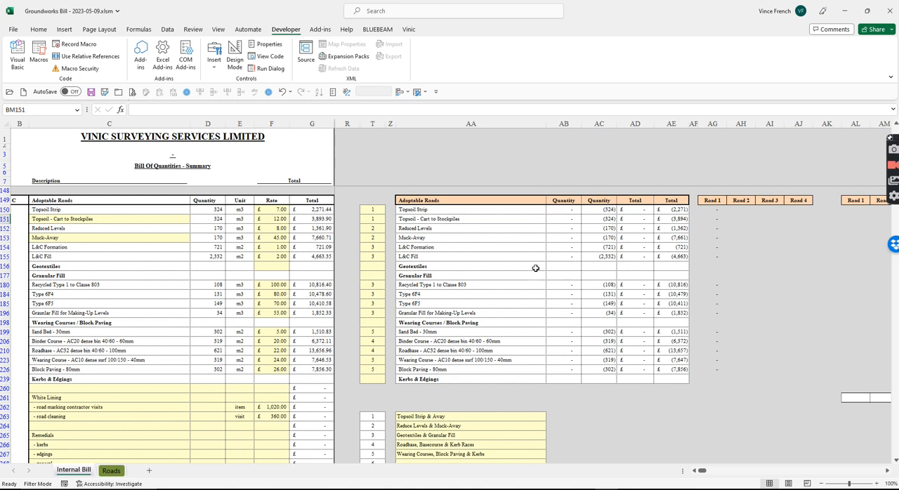
{"action": "left_click", "coordinate": [319, 201]}
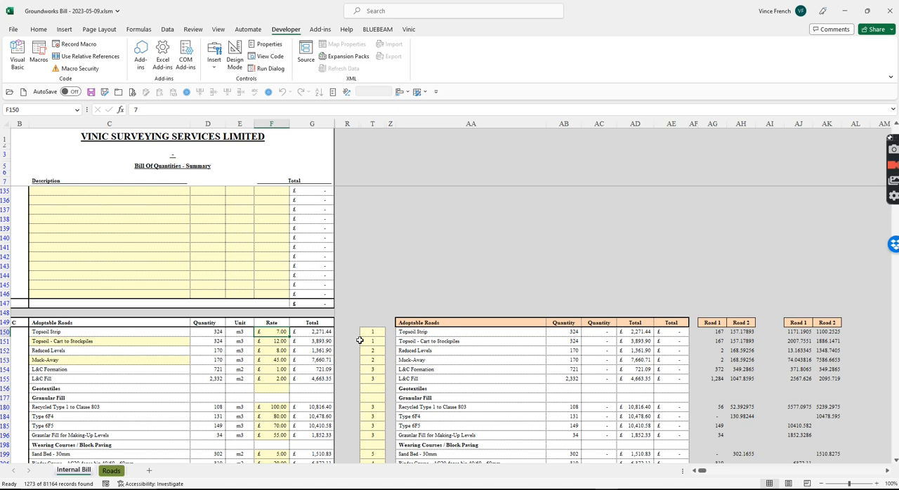
Apply the comma number format to the Road 1 and Road 2 quantities in AG150 to AH226.
{"action": "scroll", "coordinate": [534, 251], "scroll_direction": "down", "scroll_amount": 3}
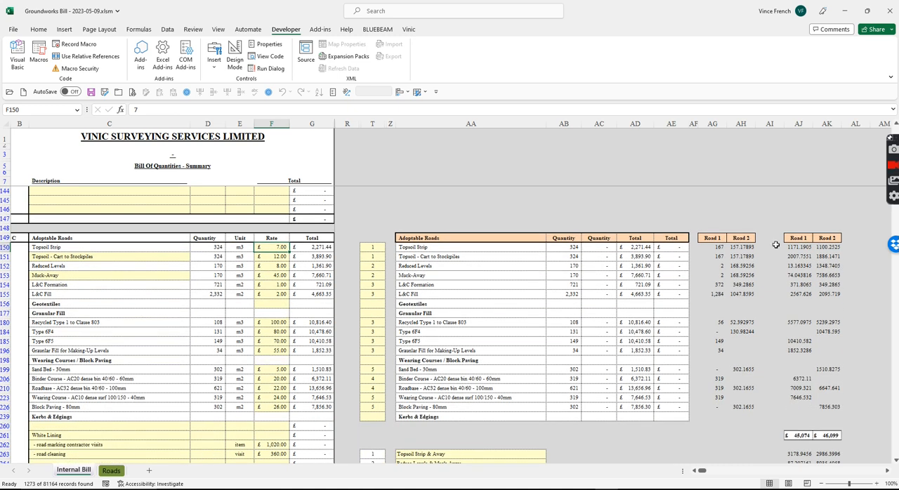
{"action": "left_click_drag", "start_coordinate": [715, 246], "coordinate": [740, 407]}
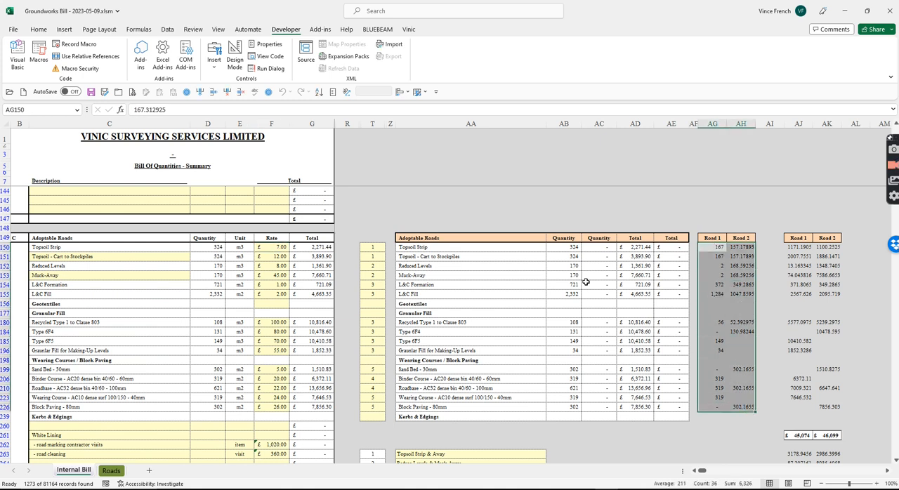
{"action": "left_click", "coordinate": [38, 30]}
{"action": "left_click", "coordinate": [375, 63]}
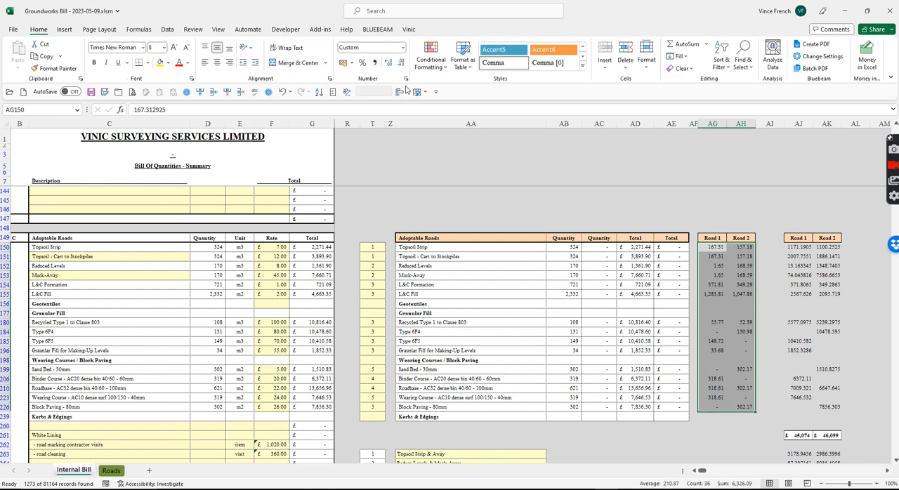
Format the Road 1 and Road 2 costs in AJ150 to AK226 and the category subtotals from AJ263 as currency without decimals.
{"action": "left_click_drag", "start_coordinate": [799, 246], "coordinate": [827, 435]}
{"action": "scroll", "coordinate": [818, 401], "scroll_direction": "down", "scroll_amount": 2}
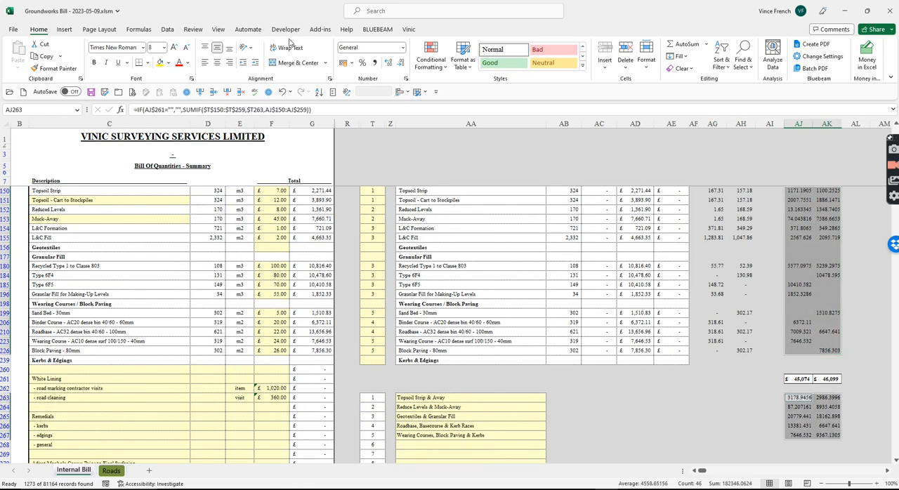
{"action": "left_click", "coordinate": [344, 65]}
{"action": "left_click", "coordinate": [401, 64]}
{"action": "left_click", "coordinate": [400, 64]}
{"action": "scroll", "coordinate": [715, 339], "scroll_direction": "up", "scroll_amount": 1}
{"action": "scroll", "coordinate": [715, 339], "scroll_direction": "up", "scroll_amount": 2}
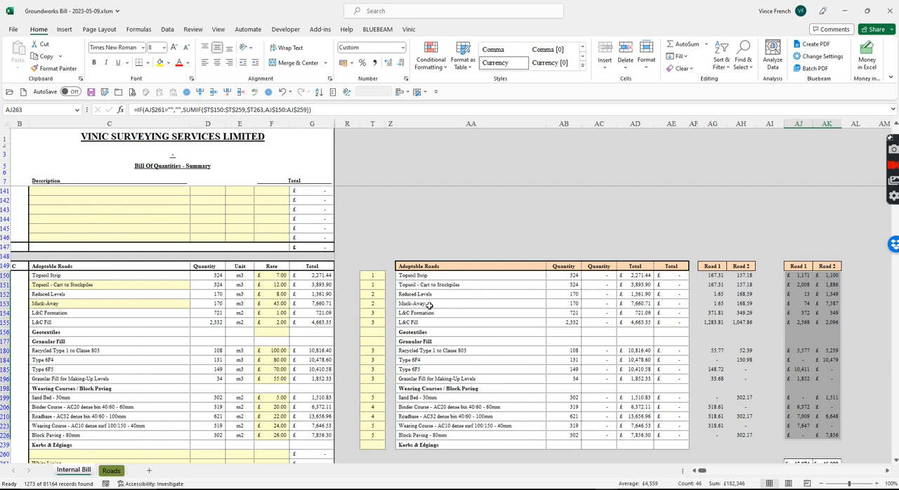
Review the Road 1 and Road 2 costs by item and work category, and check the combined total of AJ261 and AK261.
{"action": "scroll", "coordinate": [489, 287], "scroll_direction": "down", "scroll_amount": 1}
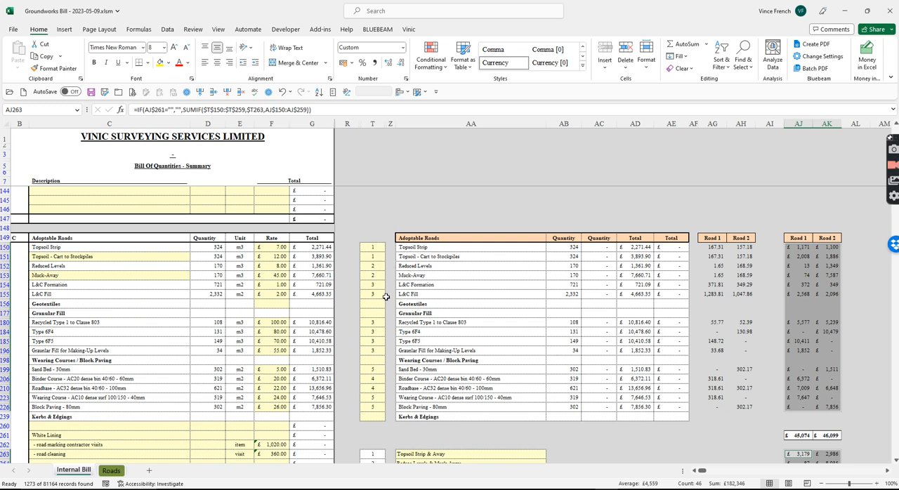
{"action": "scroll", "coordinate": [386, 297], "scroll_direction": "down", "scroll_amount": 4}
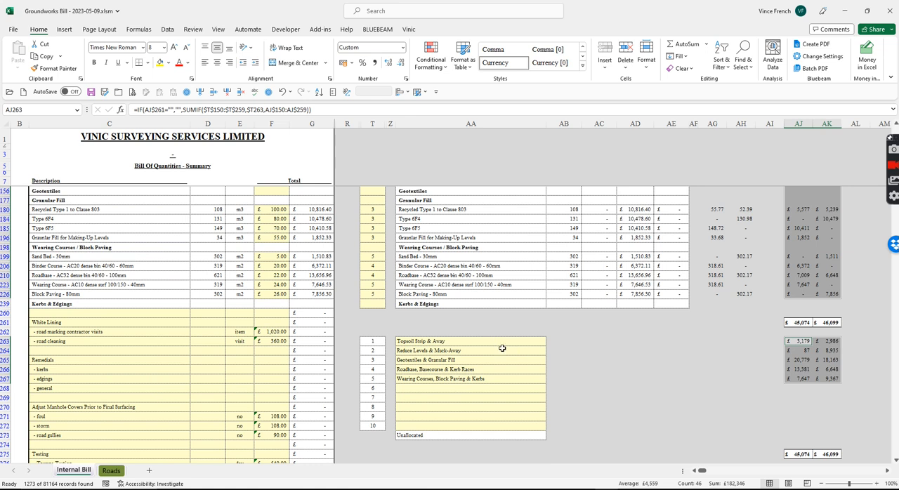
{"action": "left_click", "coordinate": [465, 338]}
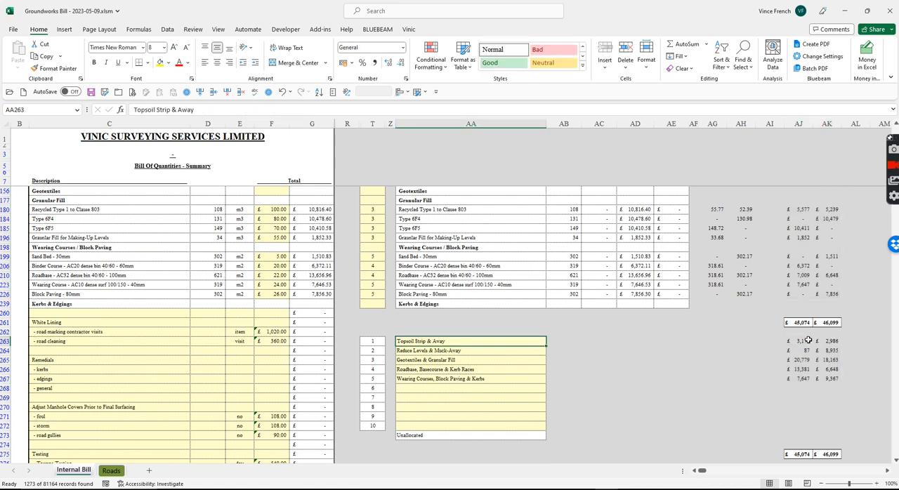
{"action": "scroll", "coordinate": [559, 360], "scroll_direction": "down", "scroll_amount": 3}
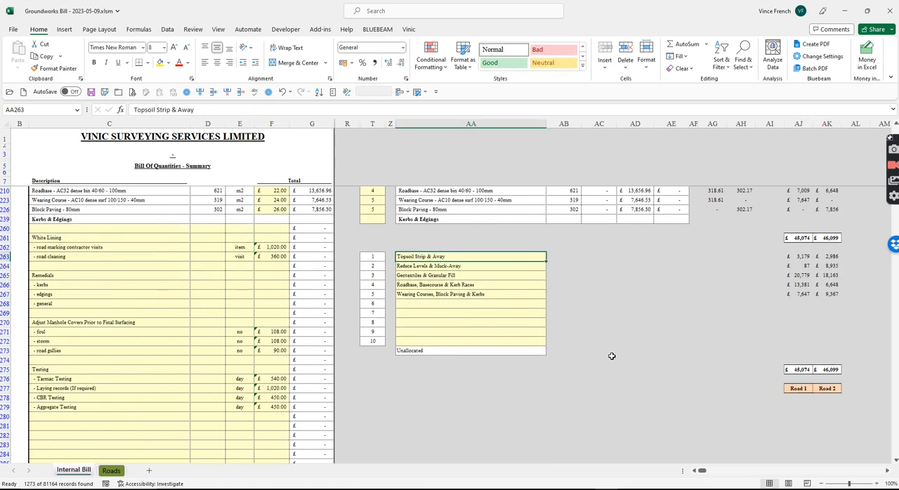
{"action": "scroll", "coordinate": [611, 356], "scroll_direction": "down", "scroll_amount": 1}
{"action": "scroll", "coordinate": [571, 363], "scroll_direction": "up", "scroll_amount": 3}
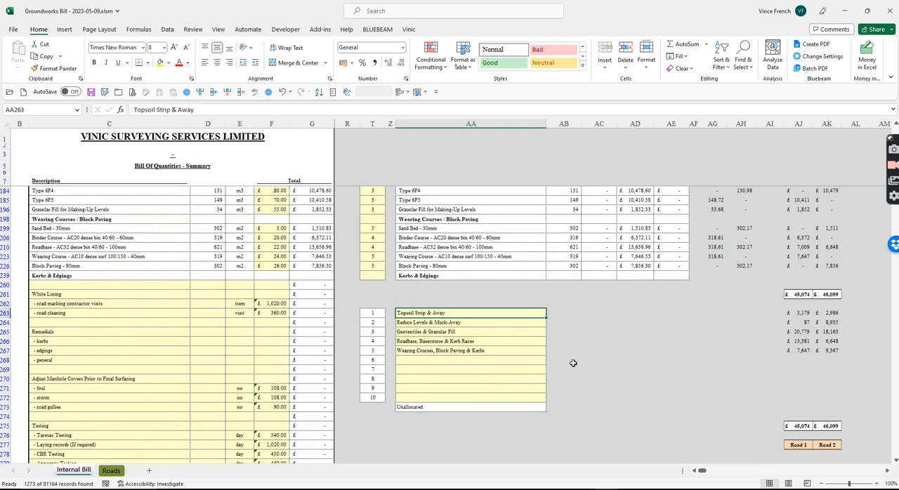
{"action": "scroll", "coordinate": [573, 363], "scroll_direction": "up", "scroll_amount": 2}
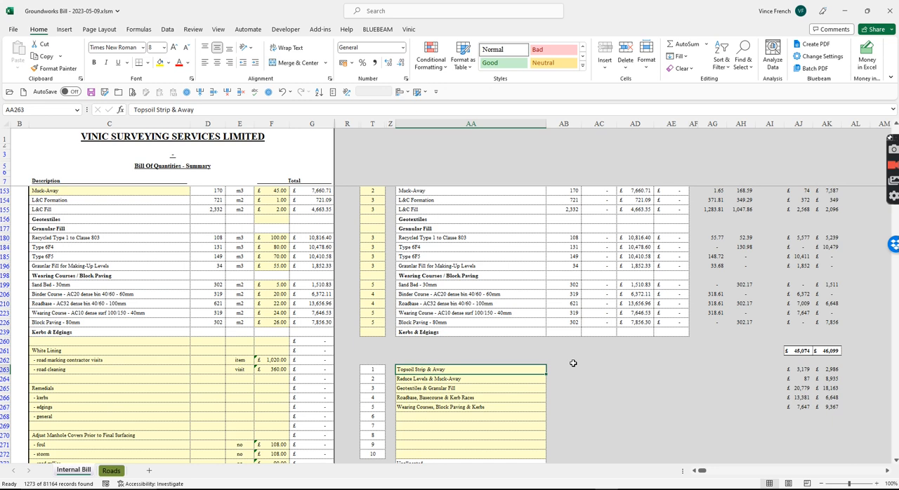
{"action": "scroll", "coordinate": [573, 363], "scroll_direction": "up", "scroll_amount": 3}
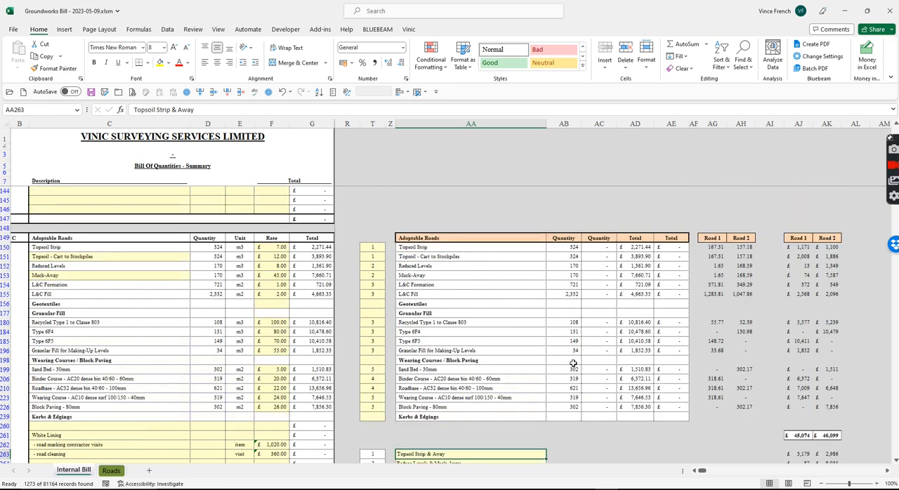
{"action": "scroll", "coordinate": [573, 363], "scroll_direction": "down", "scroll_amount": 10}
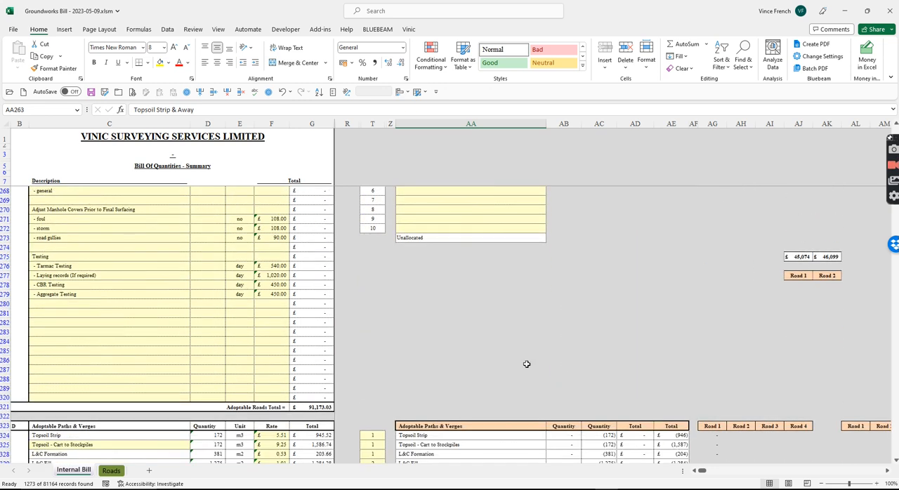
{"action": "scroll", "coordinate": [373, 407], "scroll_direction": "up", "scroll_amount": 7}
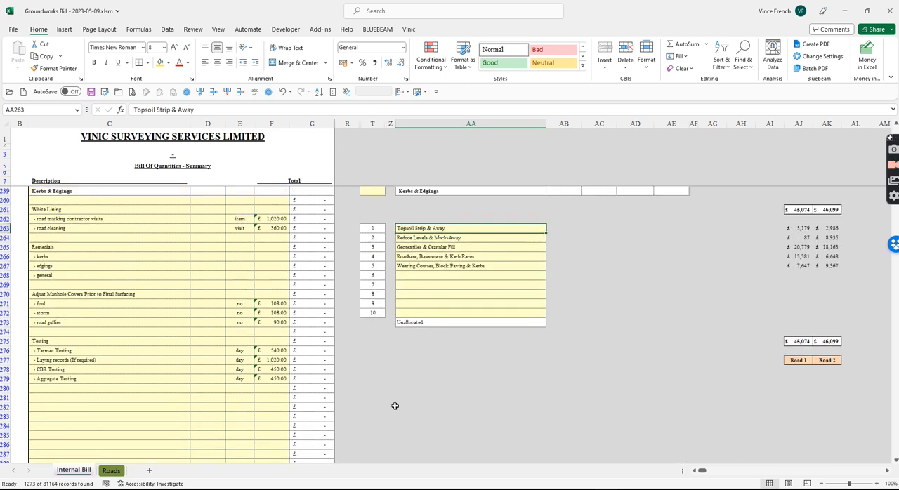
{"action": "left_click_drag", "start_coordinate": [811, 322], "coordinate": [828, 322]}
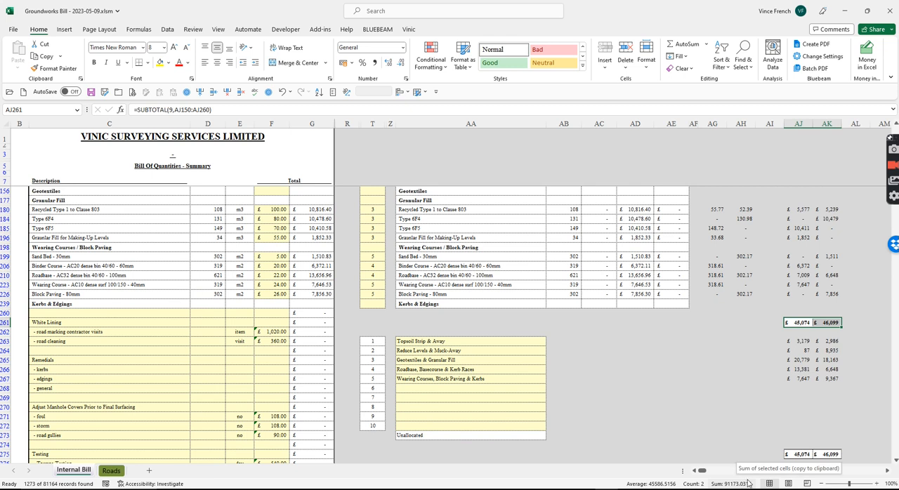
{"action": "scroll", "coordinate": [795, 318], "scroll_direction": "up", "scroll_amount": 4}
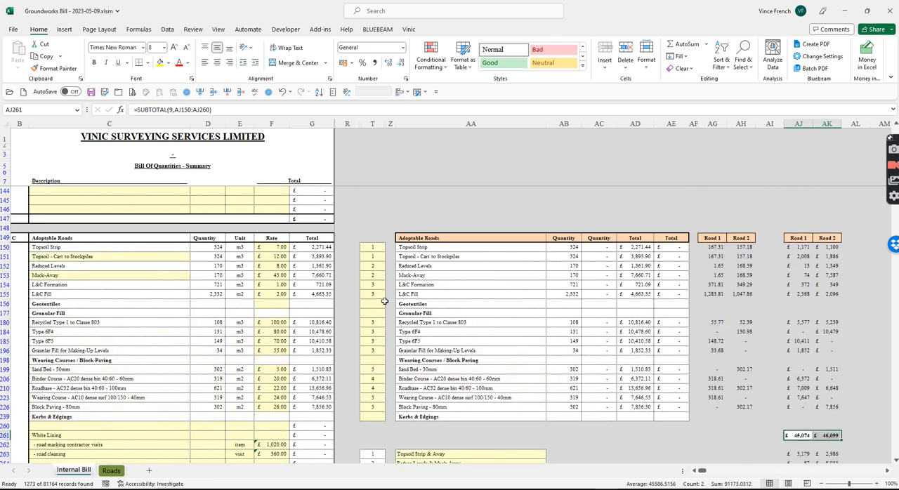
On the Roads sheet, set the Road 1 topsoil strip depth to 0.25 in E12 and 0.3 in E13 and E14.
{"action": "left_click", "coordinate": [112, 472]}
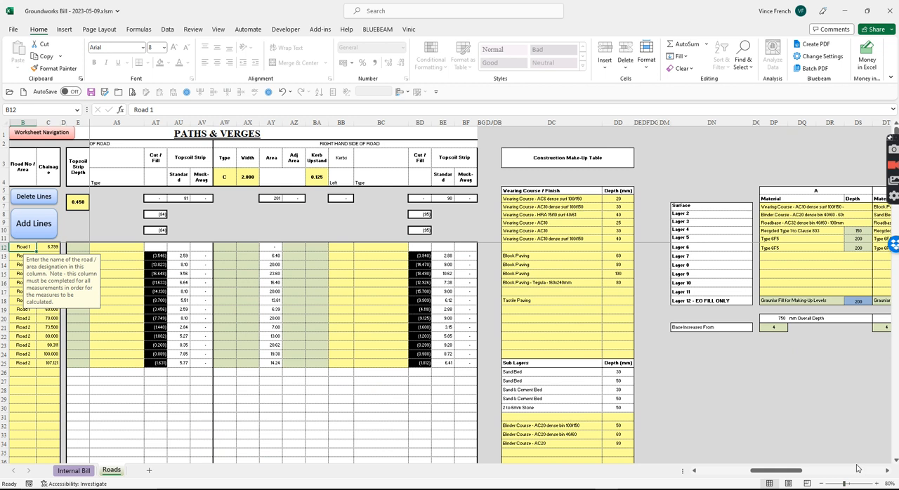
{"action": "left_click_drag", "start_coordinate": [777, 472], "coordinate": [719, 472]}
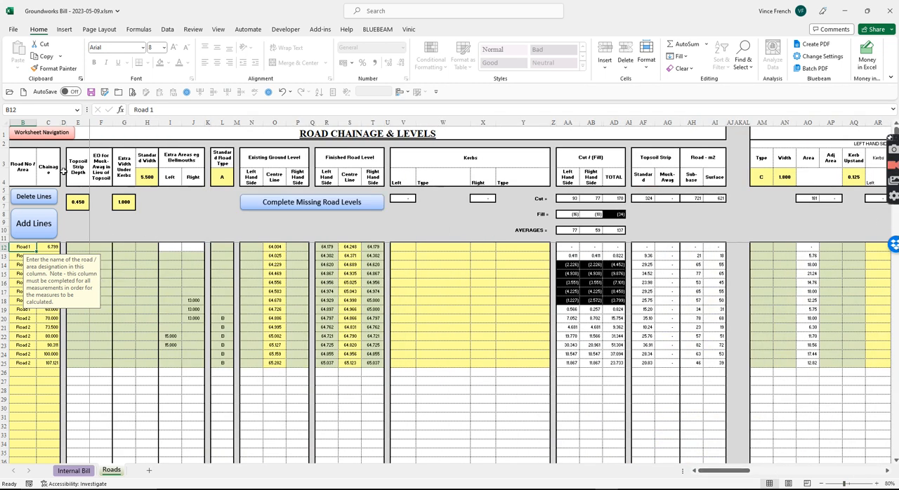
{"action": "left_click", "coordinate": [72, 248]}
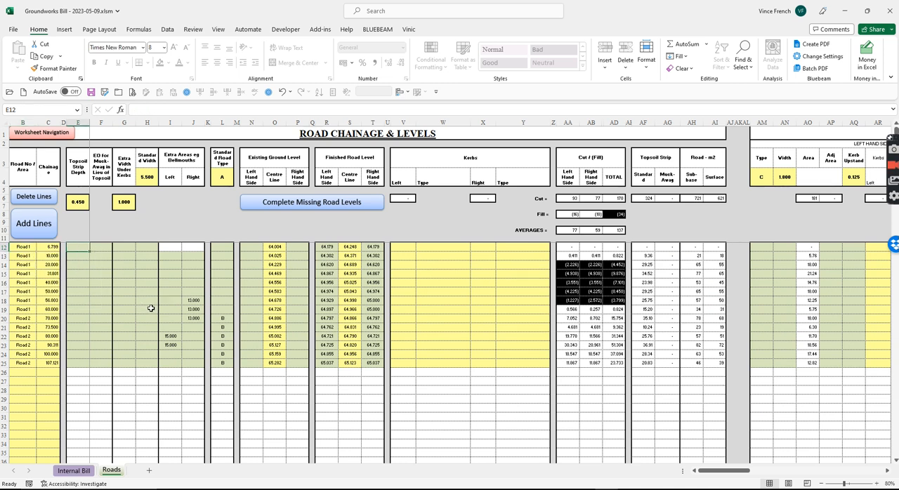
{"action": "type", "text": ".25"}
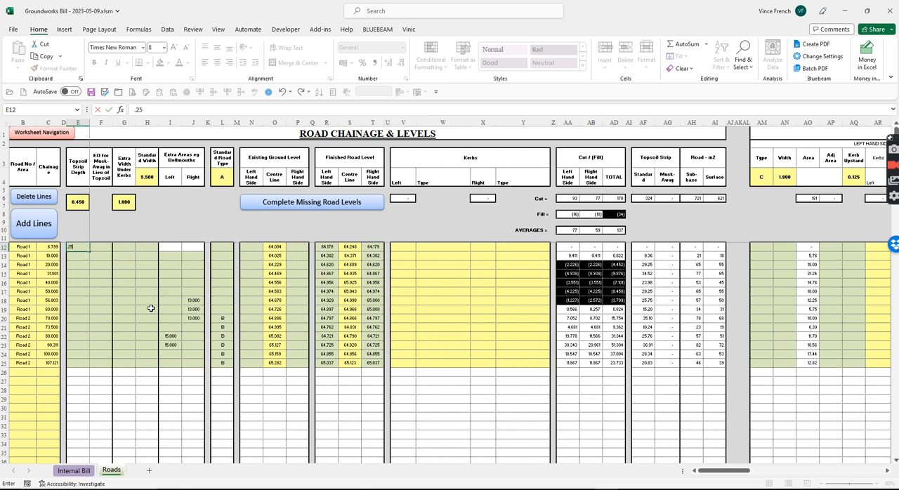
{"action": "key", "text": "Return"}
{"action": "type", "text": ".3"}
{"action": "key", "text": "Return"}
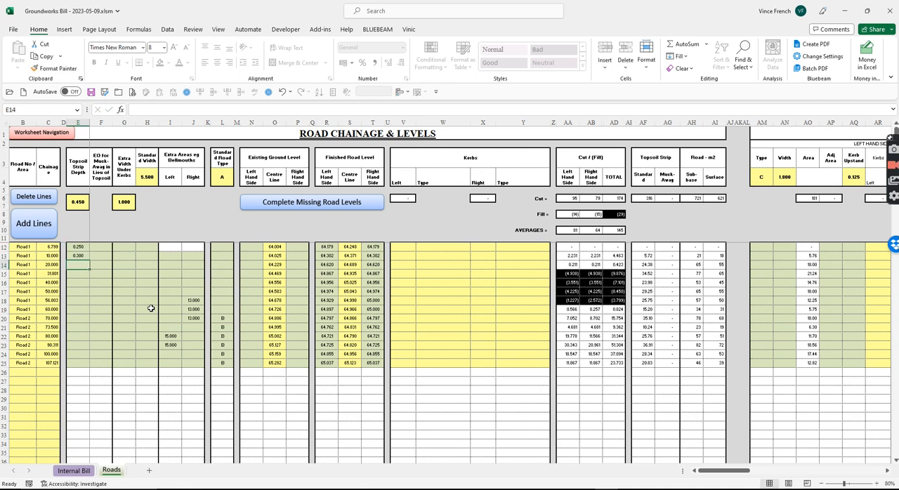
{"action": "type", "text": "."}
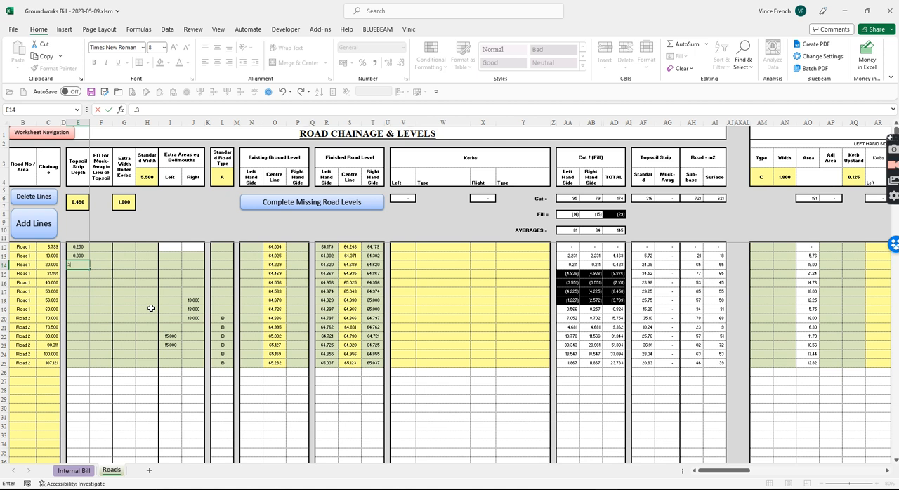
{"action": "type", "text": "3"}
{"action": "key", "text": "Return"}
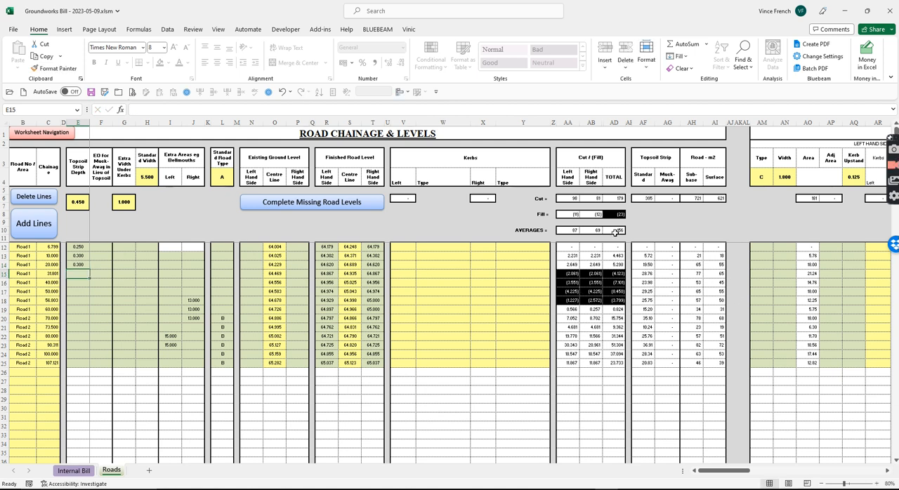
Enter Yes for muck-away in lieu of topsoil in F14 to F16 and check the effect on the Internal Bill.
{"action": "left_click", "coordinate": [98, 264]}
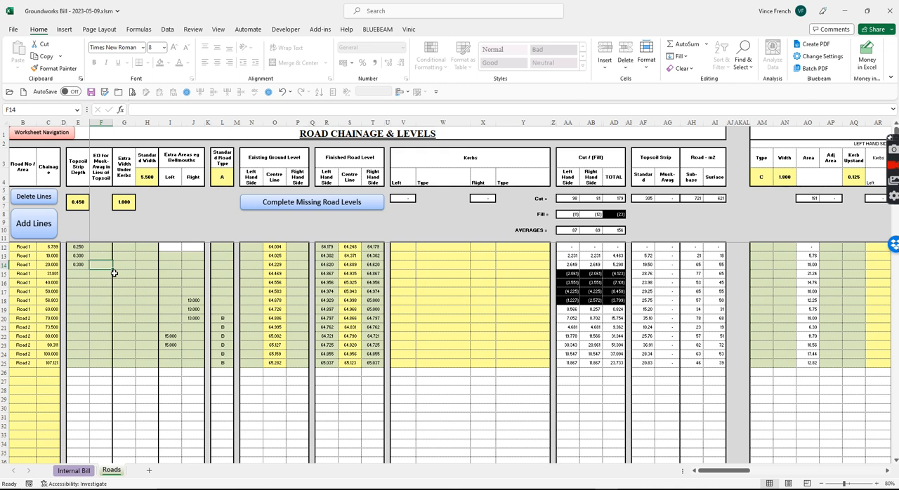
{"action": "type", "text": "Yes"}
{"action": "key", "text": "Return"}
{"action": "type", "text": "Yes"}
{"action": "key", "text": "Return"}
{"action": "type", "text": "Yes"}
{"action": "key", "text": "Return"}
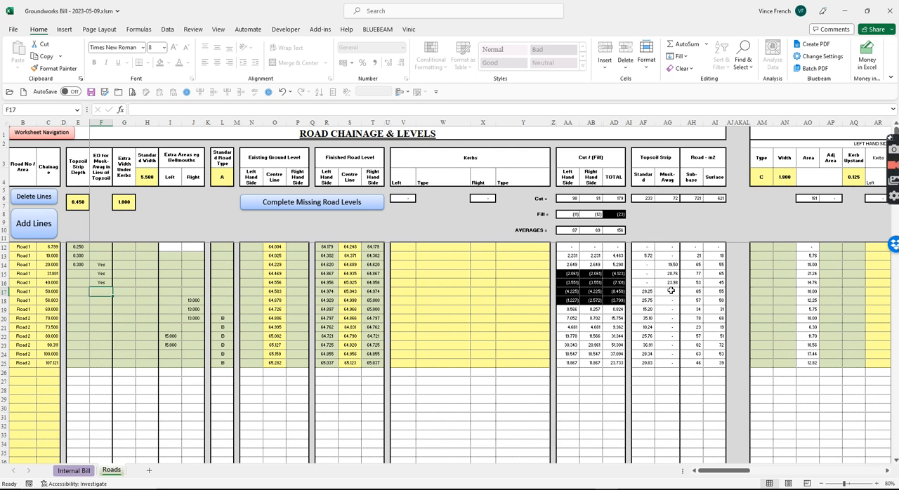
{"action": "left_click", "coordinate": [72, 470]}
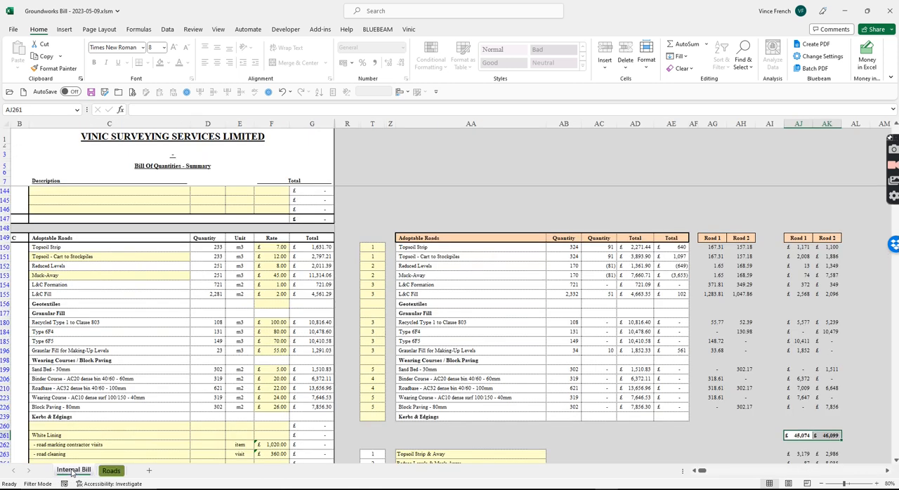